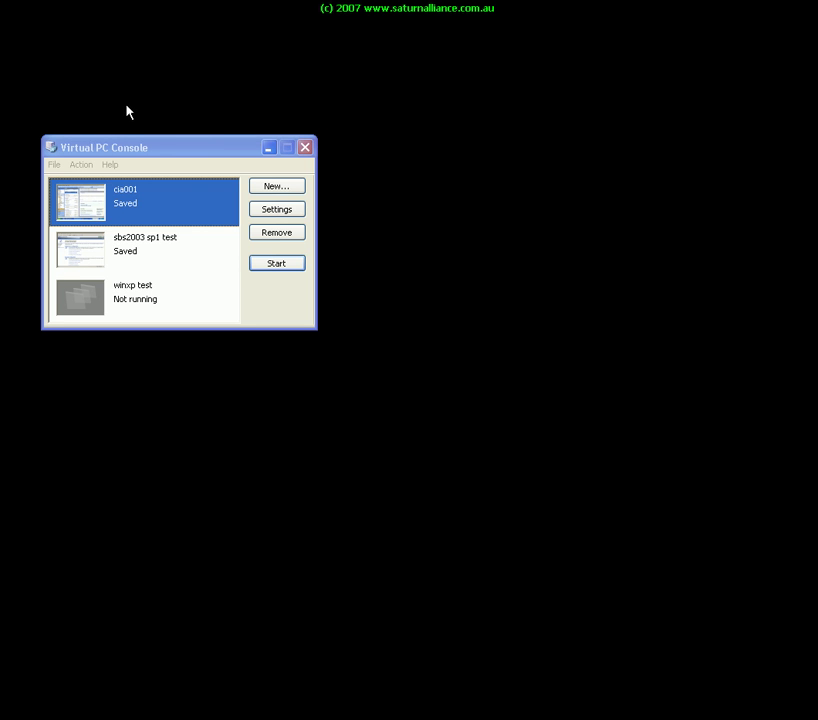
- Start creating a new virtual machine in the wizard and name it SBS 2003
left_click(156, 146)
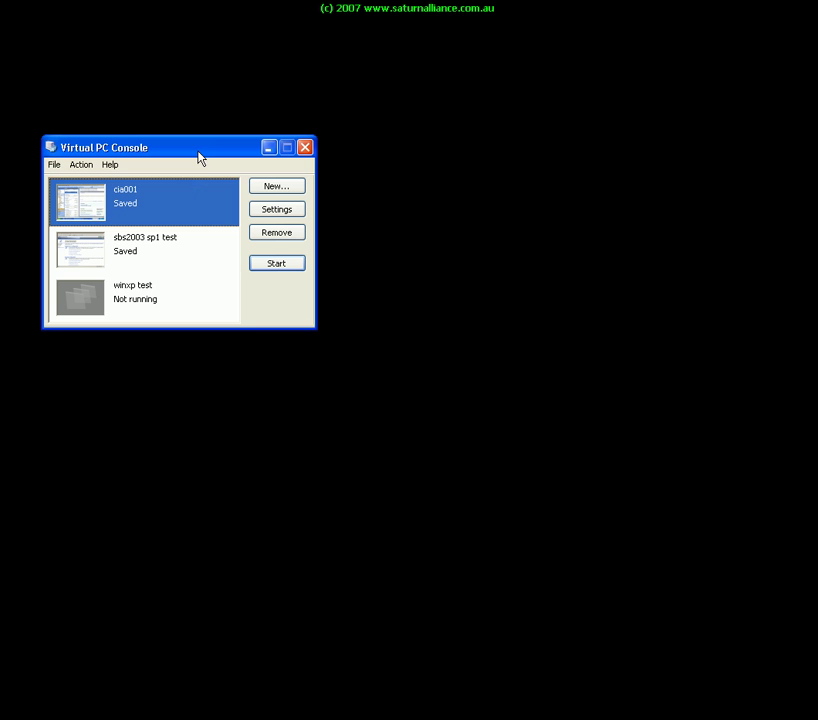
left_click(275, 189)
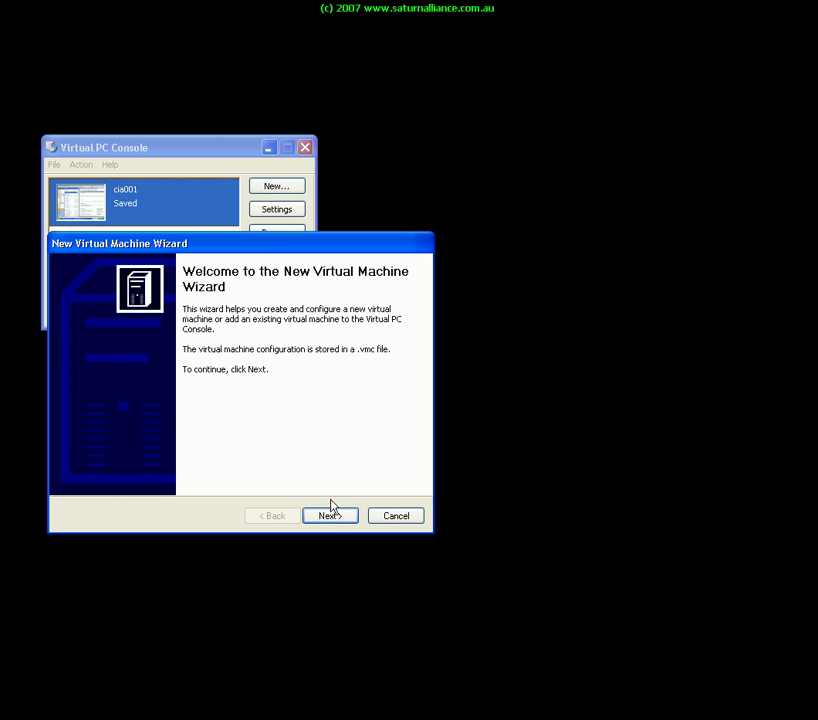
left_click(333, 519)
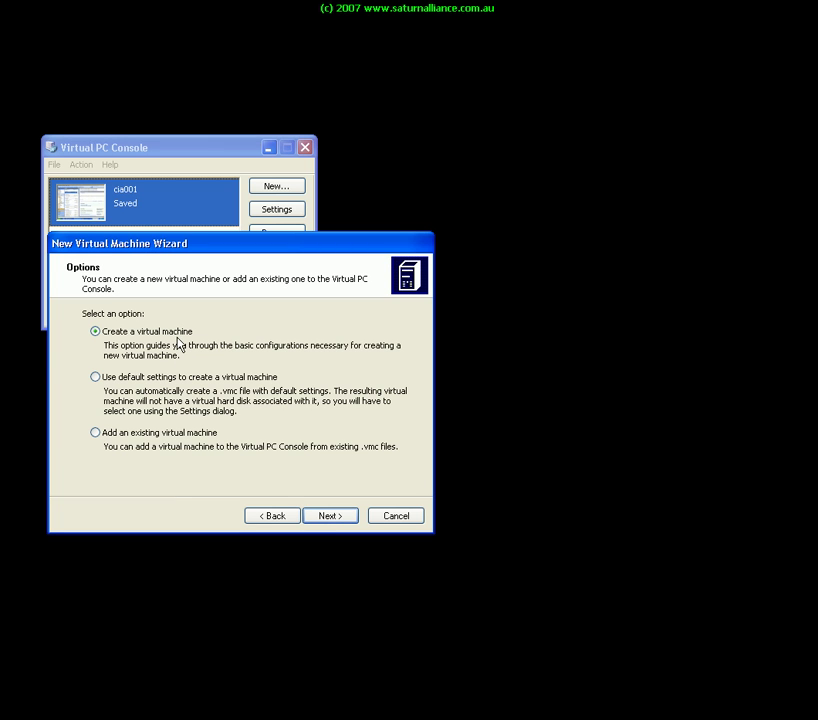
left_click(323, 521)
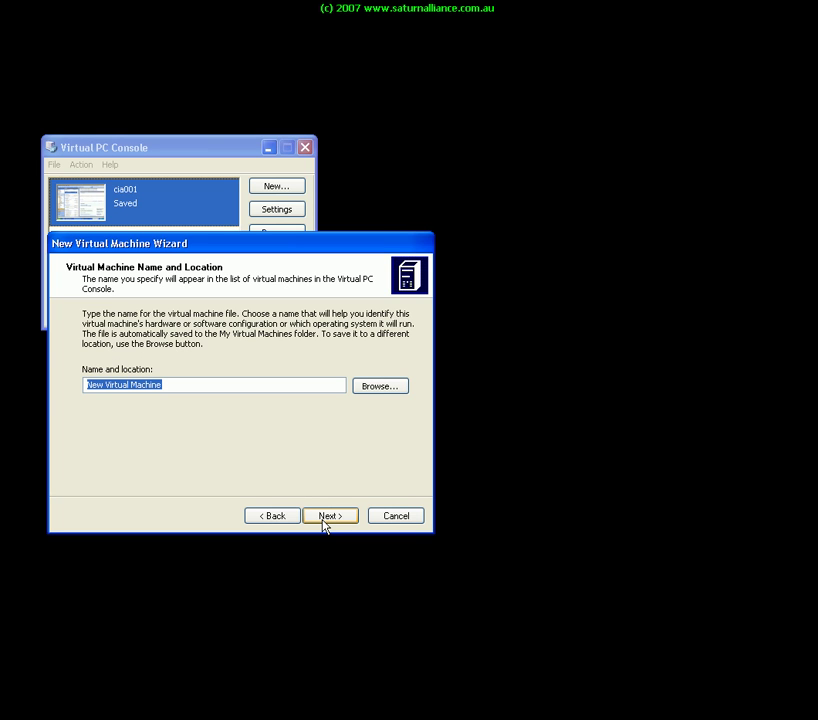
type("SBS 2003")
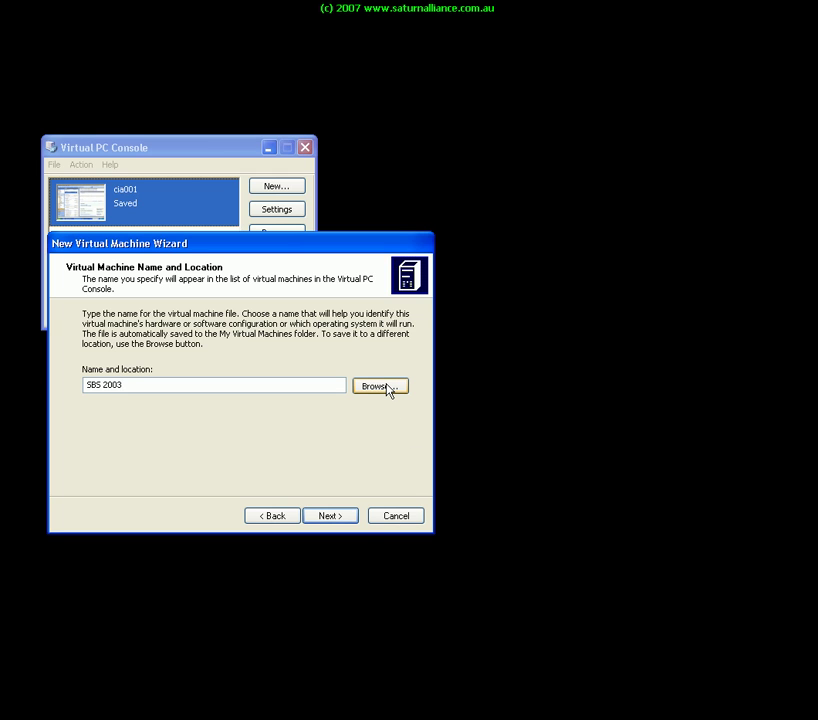
left_click(335, 524)
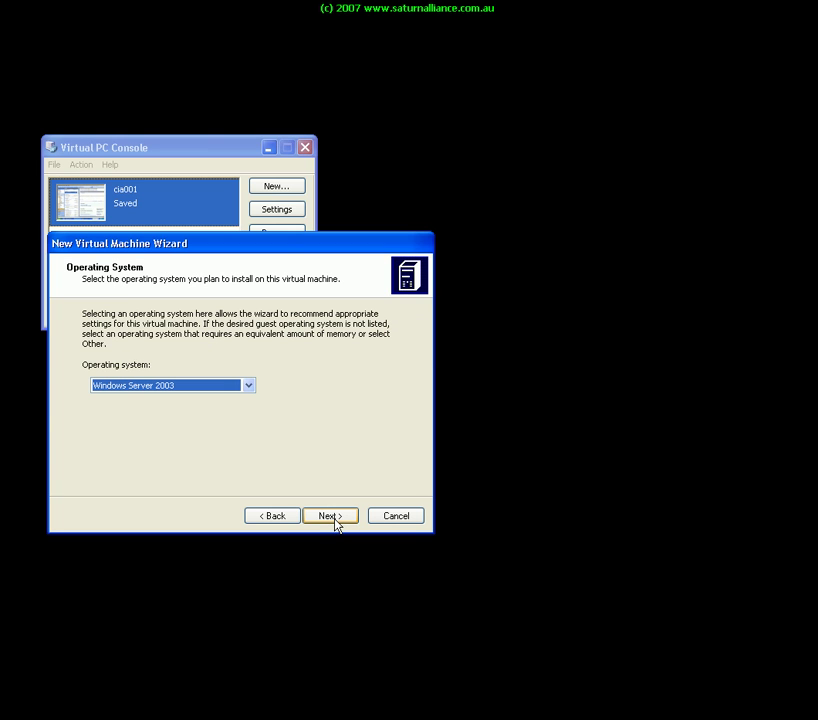
- Check the available operating systems and accept Windows Server 2003 for the new virtual machine
left_click(249, 386)
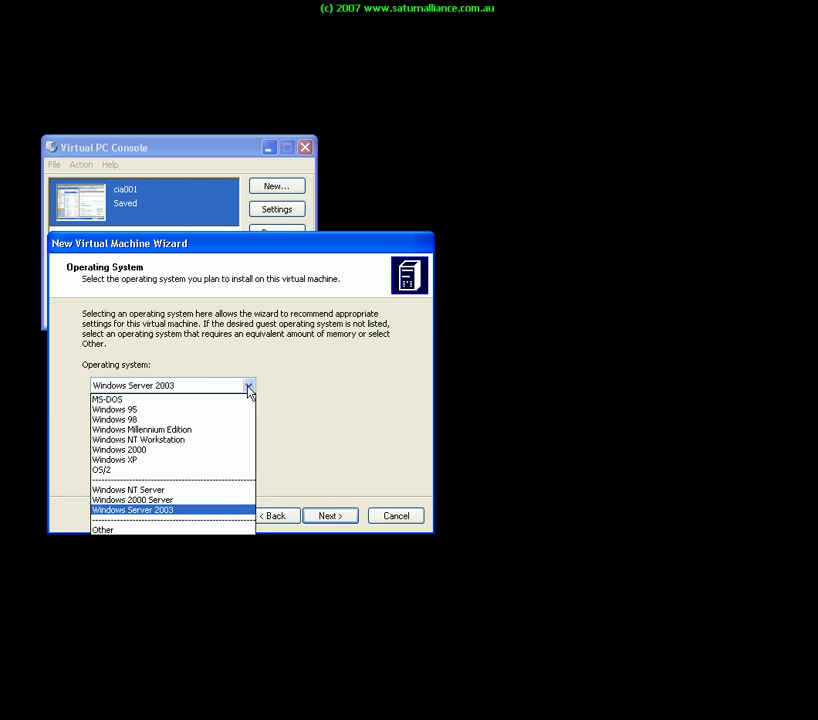
left_click(249, 388)
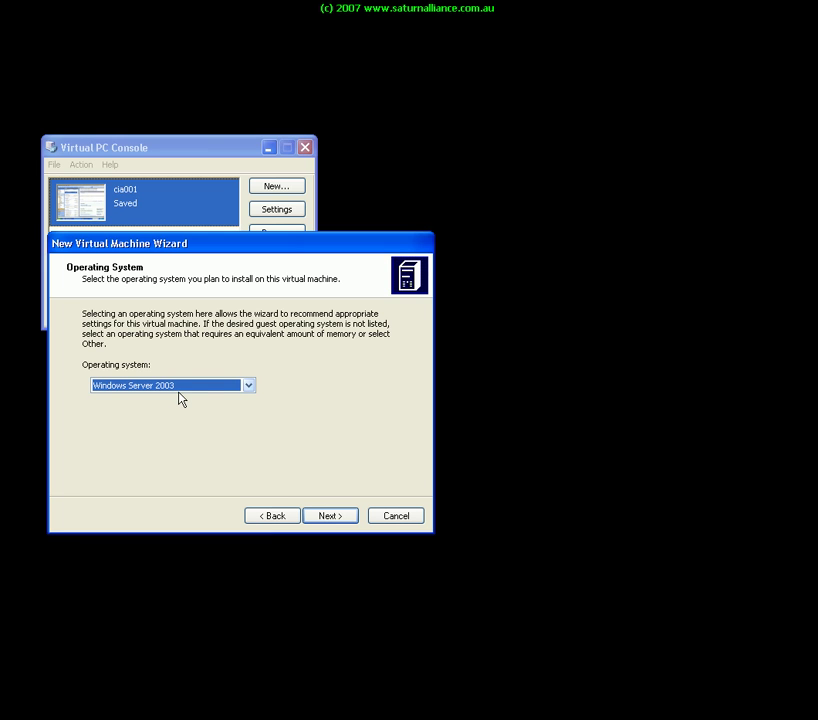
left_click(326, 519)
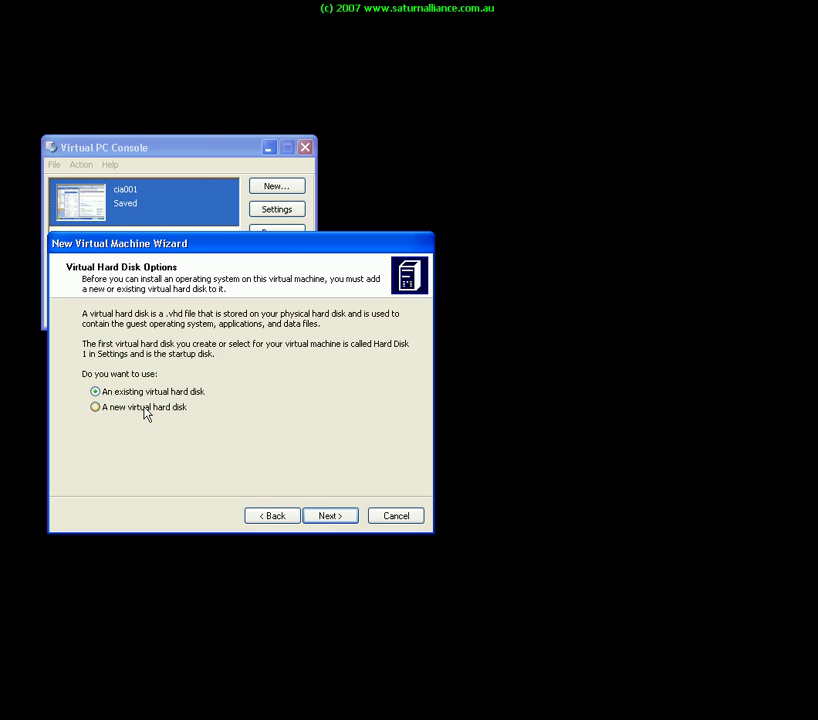
- Give the machine a new virtual hard disk, SBS 2003 Hard Disk.vhd, in the default location and complete the wizard
left_click(146, 409)
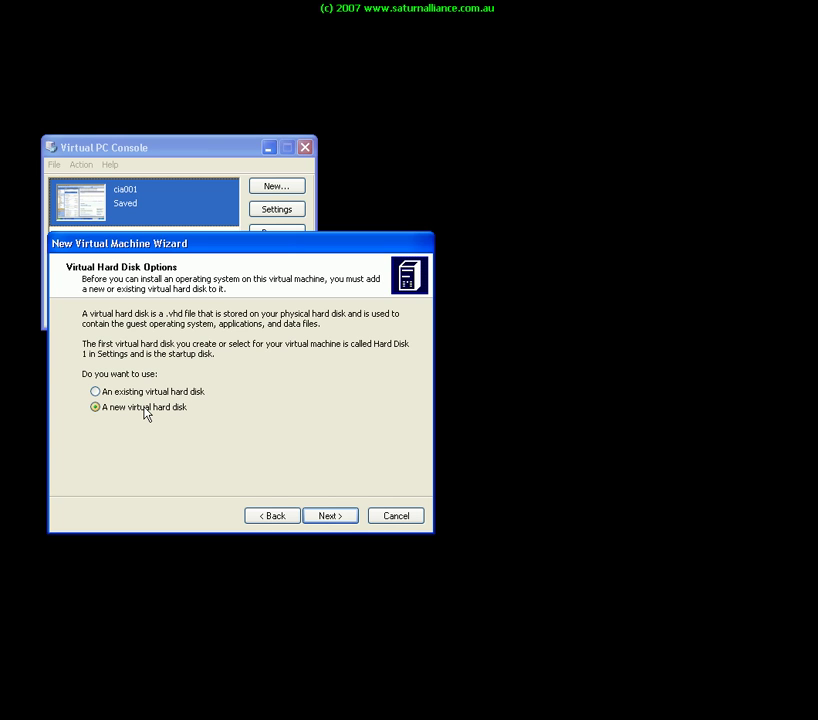
left_click(345, 520)
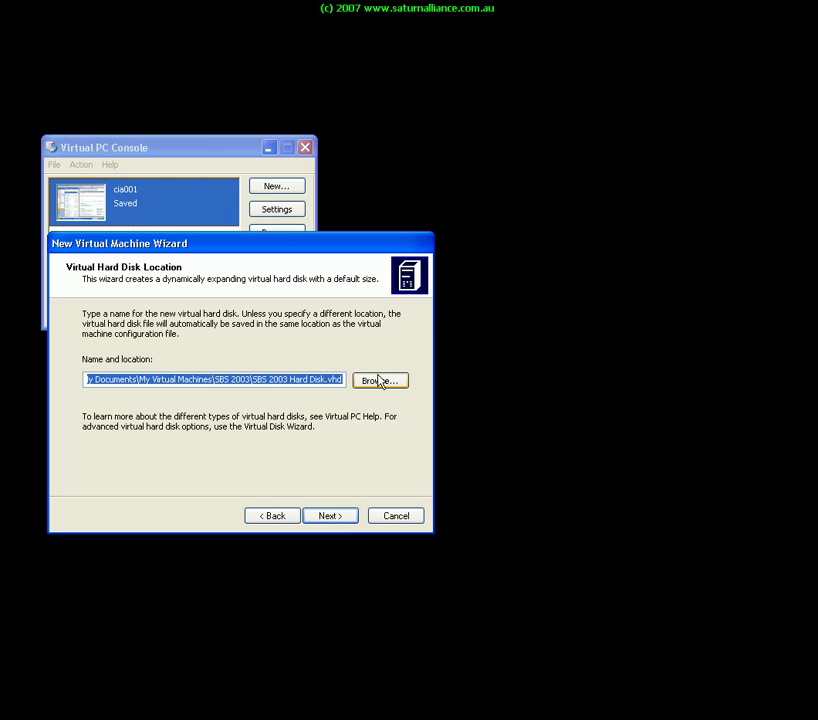
left_click(338, 516)
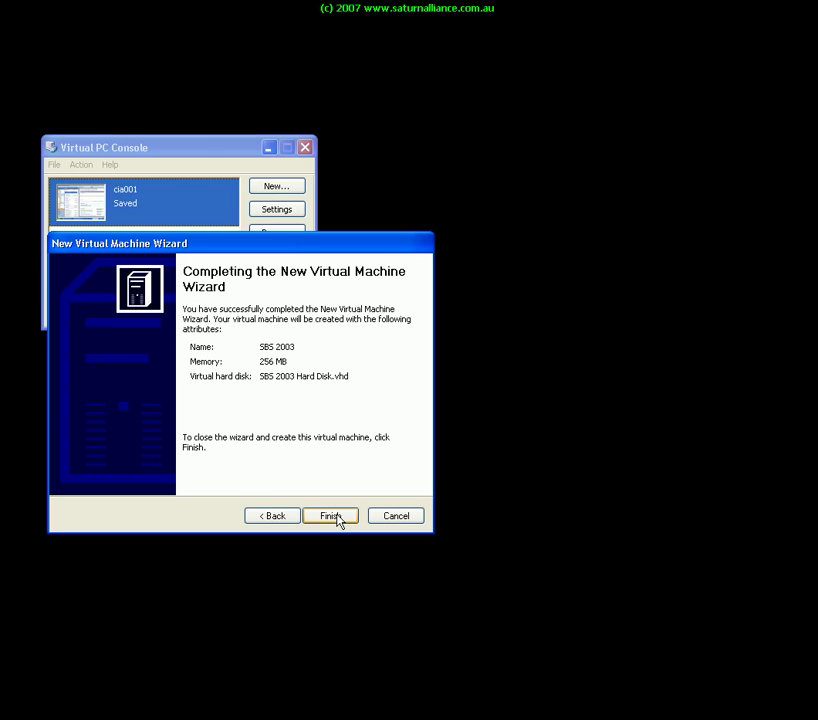
left_click(331, 516)
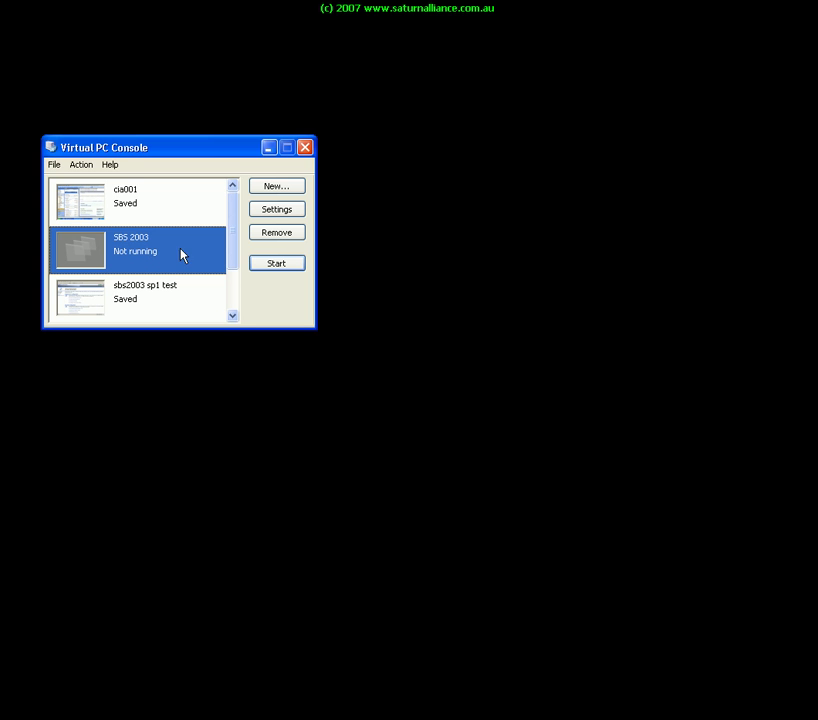
- In the SBS 2003 machine's settings, review the memory and hard disk entries and enable undo disks
left_click(276, 216)
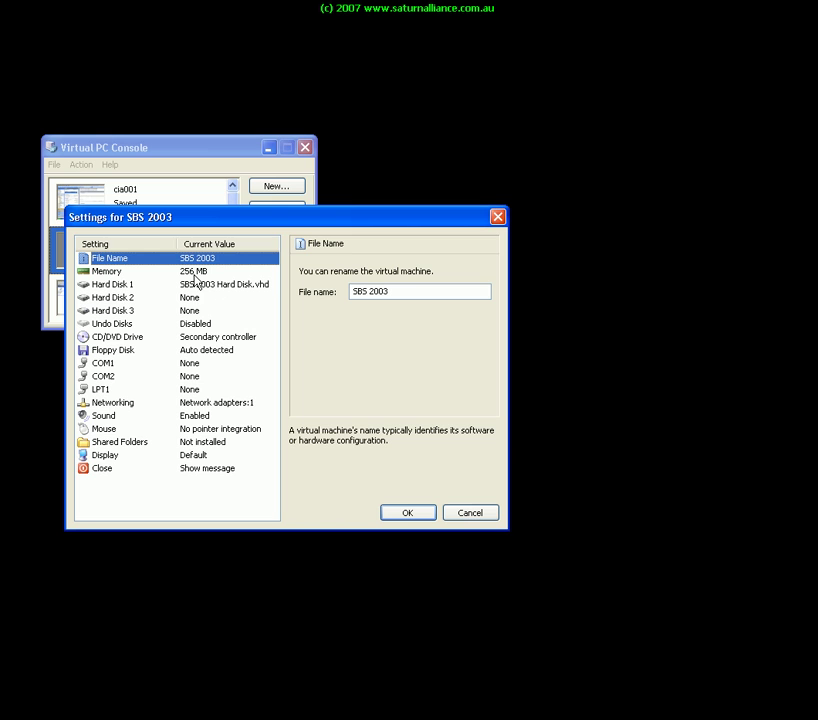
left_click(196, 274)
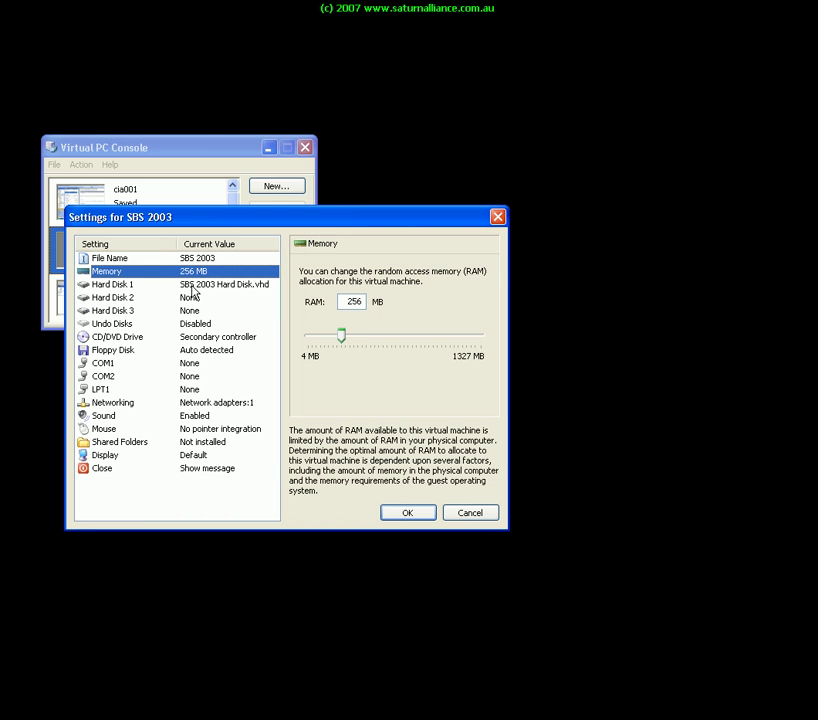
left_click(225, 285)
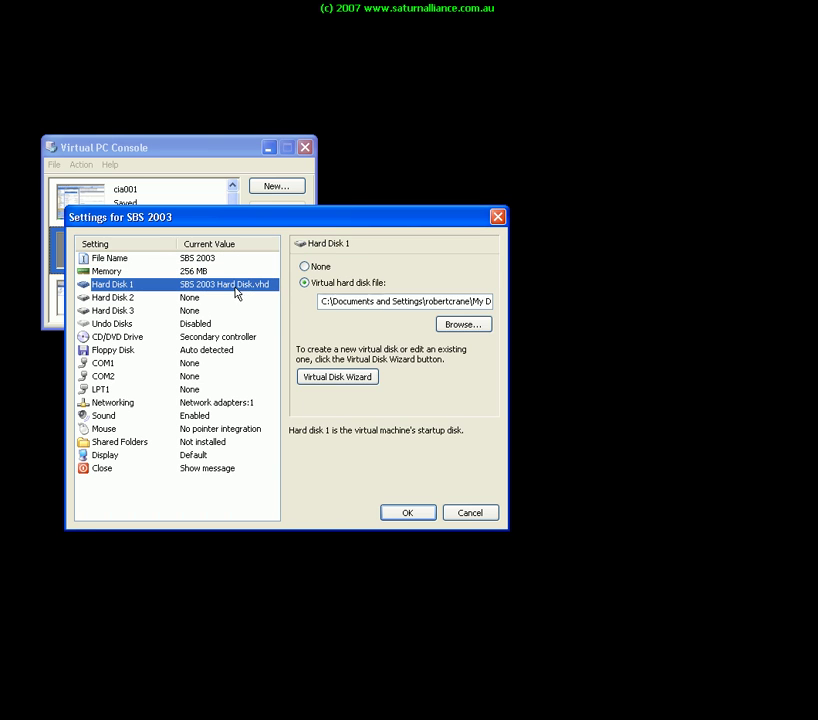
left_click(197, 298)
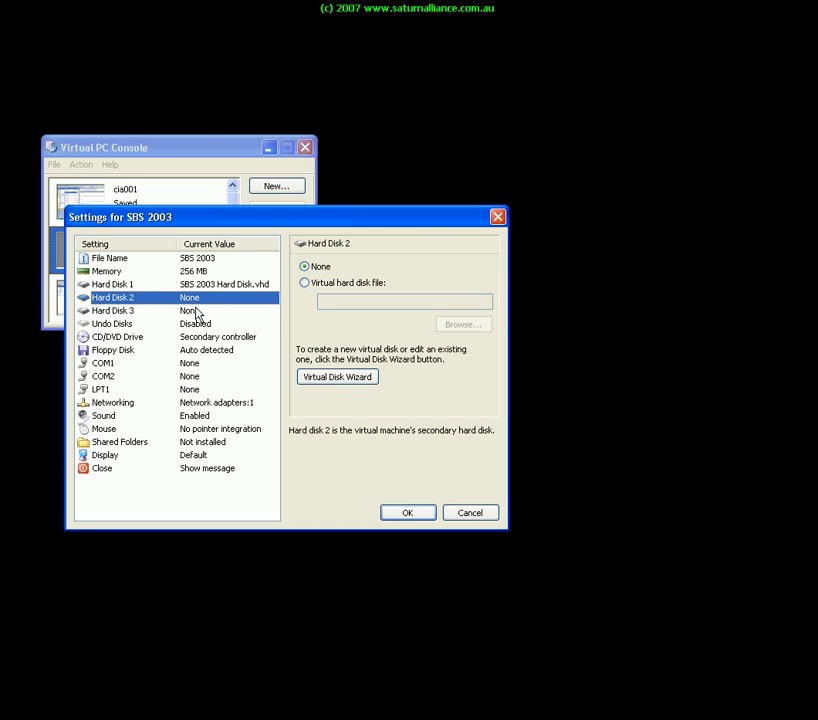
left_click(196, 311)
left_click(197, 325)
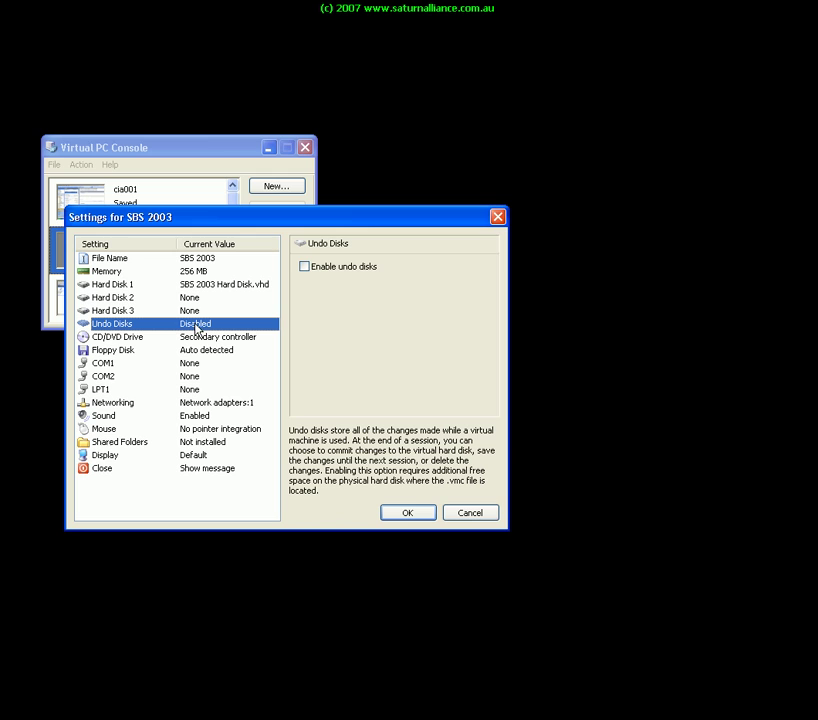
left_click(305, 268)
- Configure two network adapters, with Adapter 1 as Local only and Adapter 2 as Broadcom NetXtreme Gigabit Ethernet, and save the settings
left_click(206, 341)
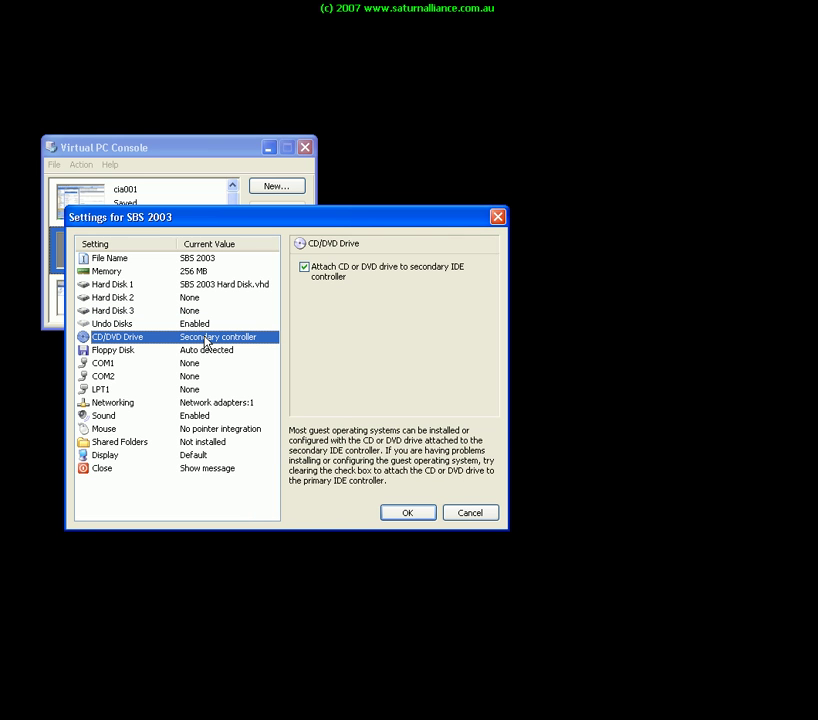
left_click(185, 406)
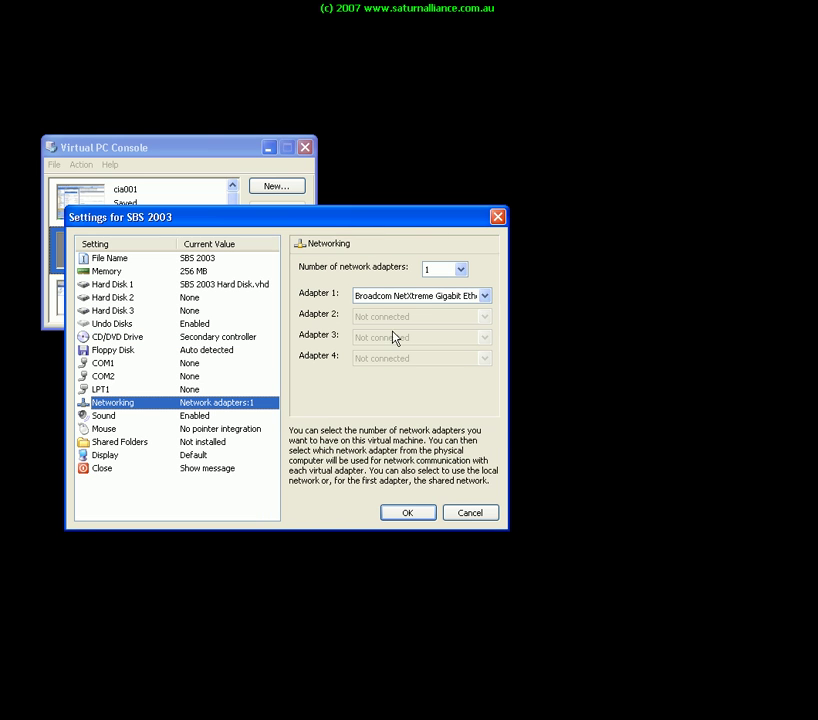
left_click(461, 270)
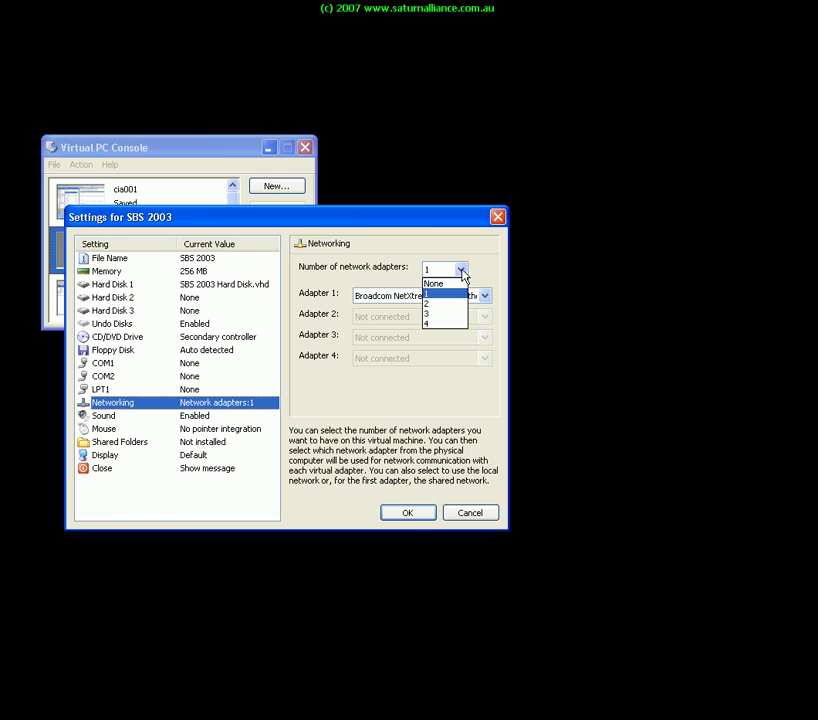
left_click(435, 306)
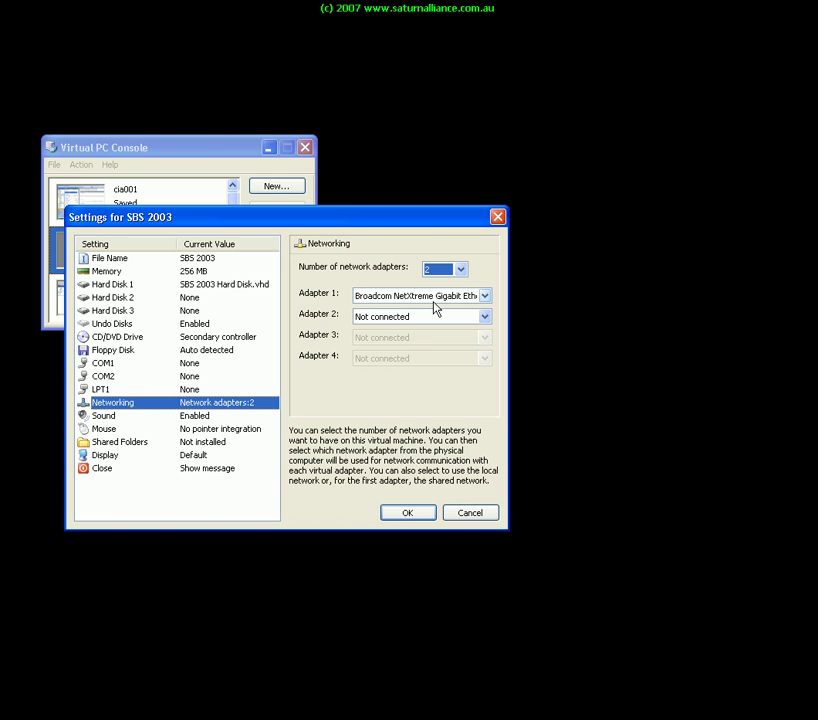
left_click(484, 298)
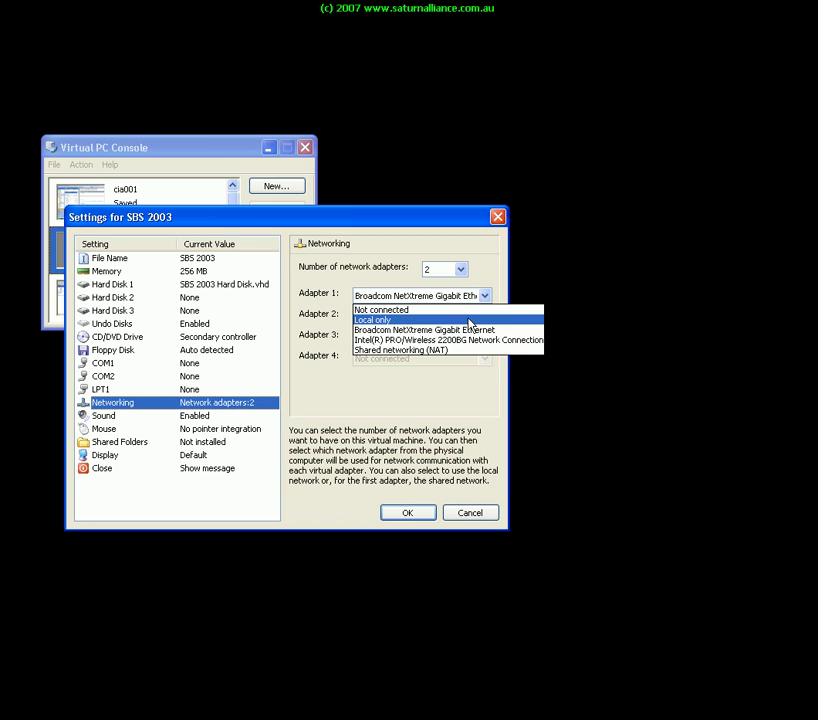
left_click(470, 319)
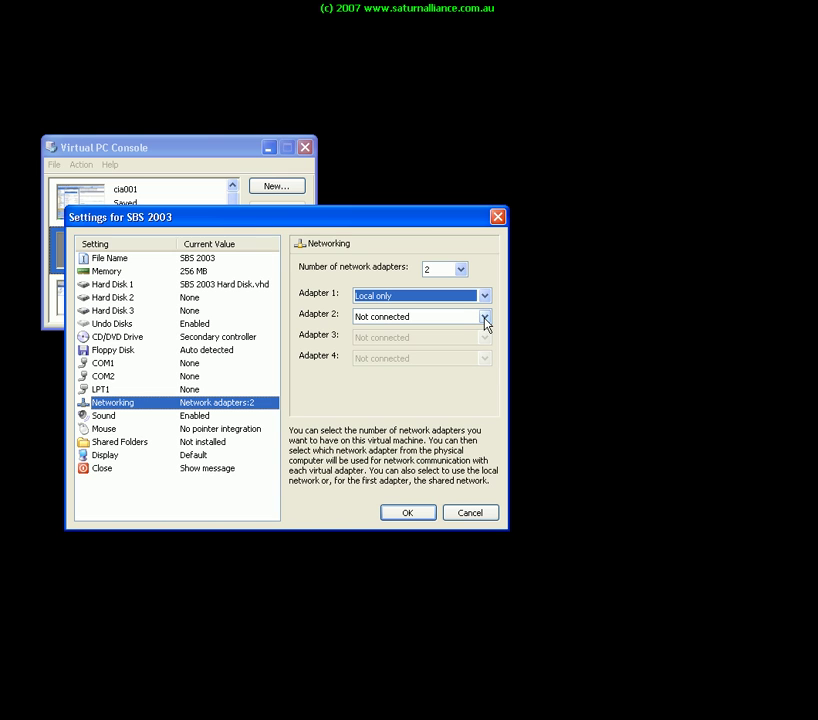
left_click(485, 318)
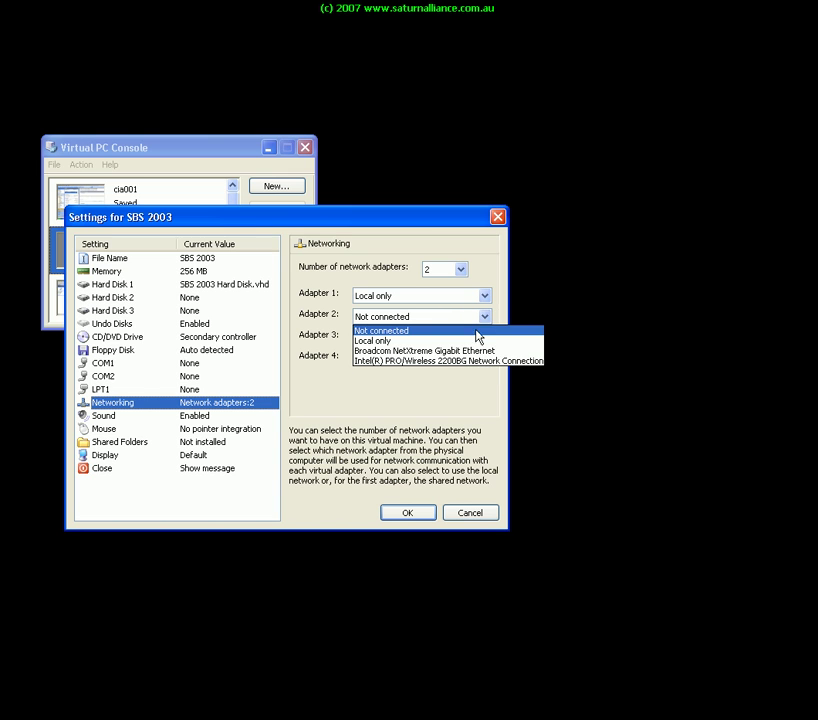
left_click(464, 352)
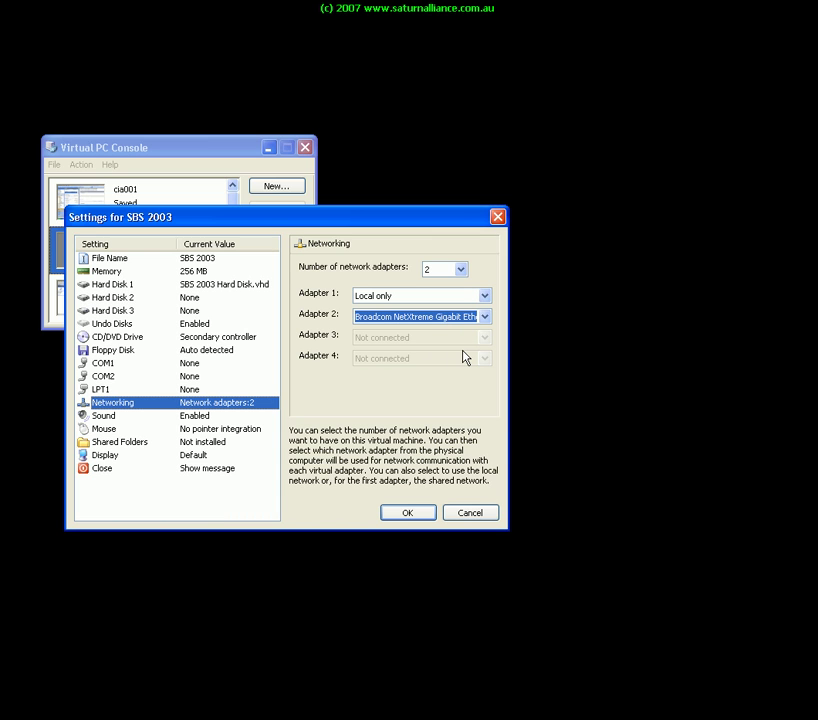
left_click(409, 512)
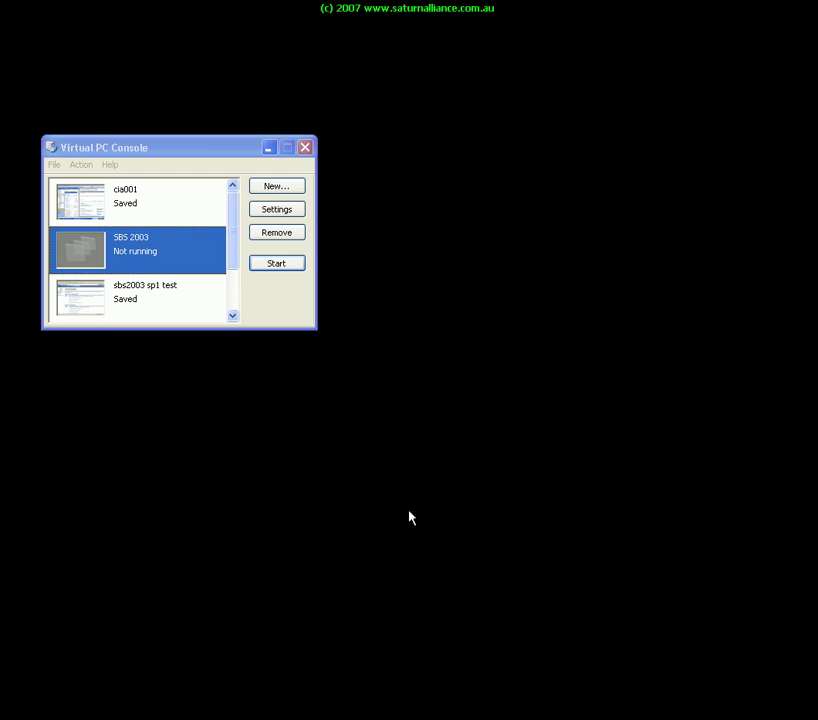
- Start the SBS 2003 virtual machine and boot it from the CD in physical drive H:
left_click(274, 268)
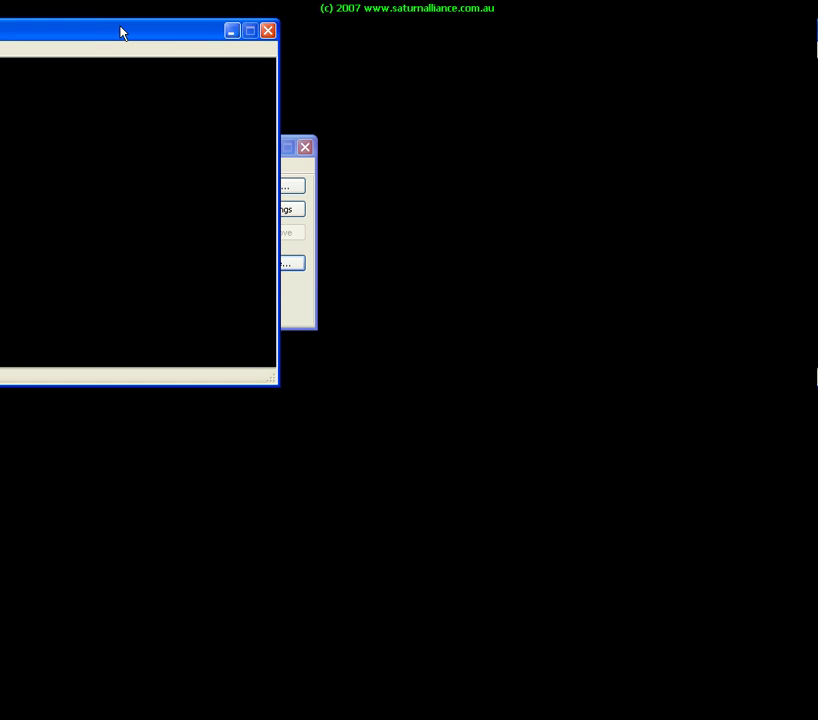
left_click_drag(120, 28, 446, 139)
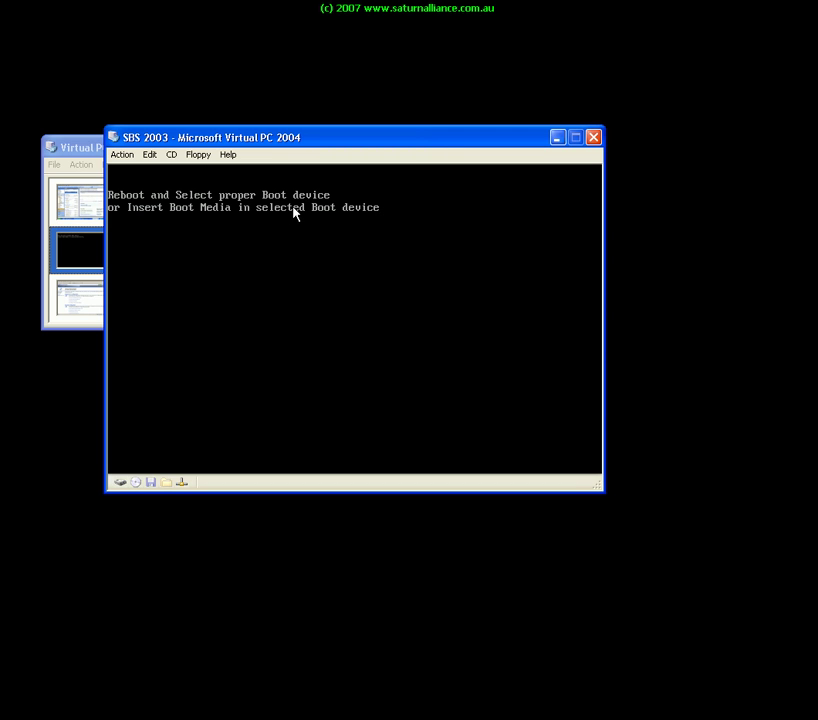
left_click(171, 155)
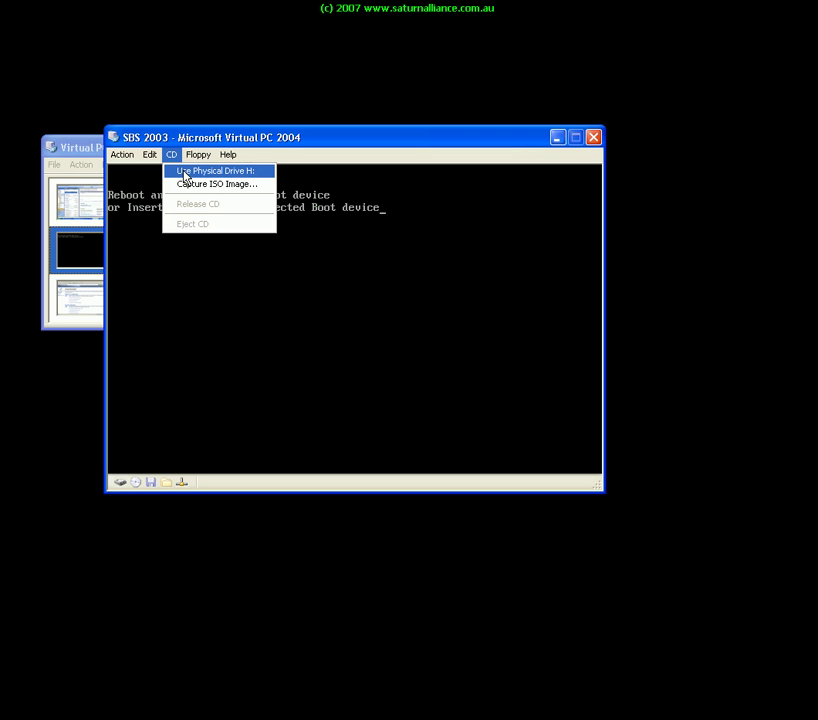
left_click(184, 174)
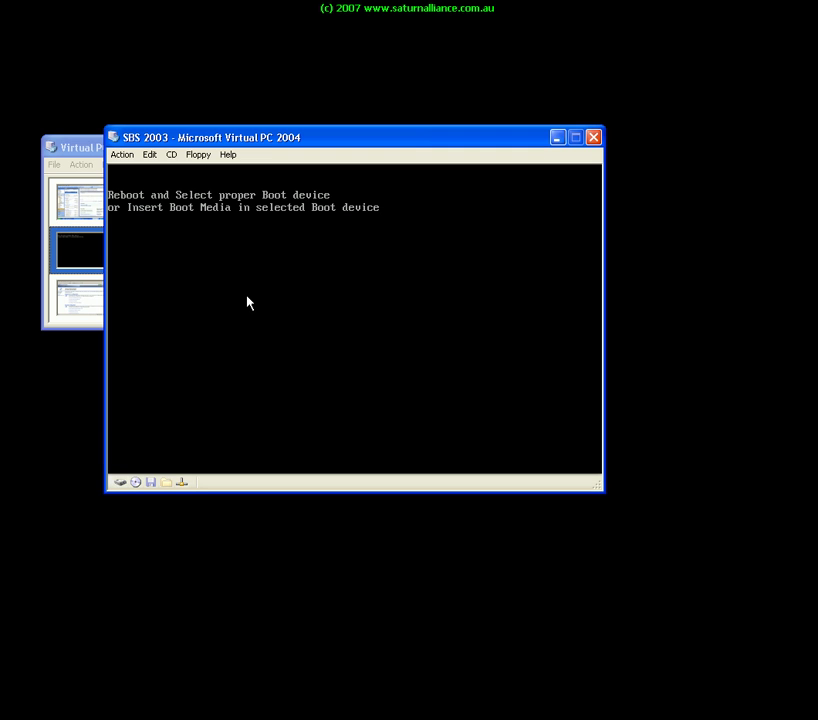
key("Return")
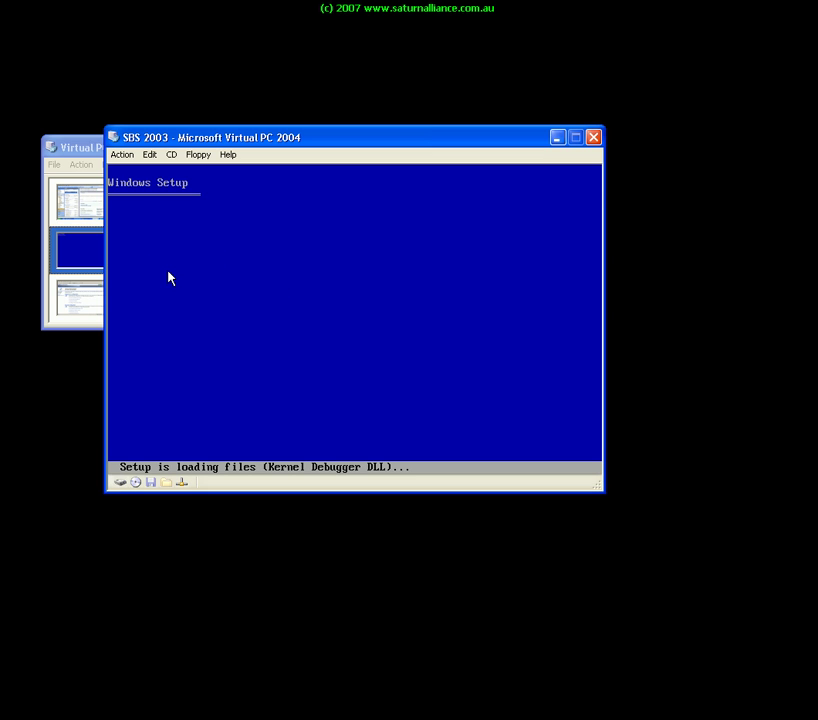
- Pause the SBS 2003 machine and close it with Save state and save changes, without committing changes to the virtual hard disk
left_click(130, 162)
left_click(132, 213)
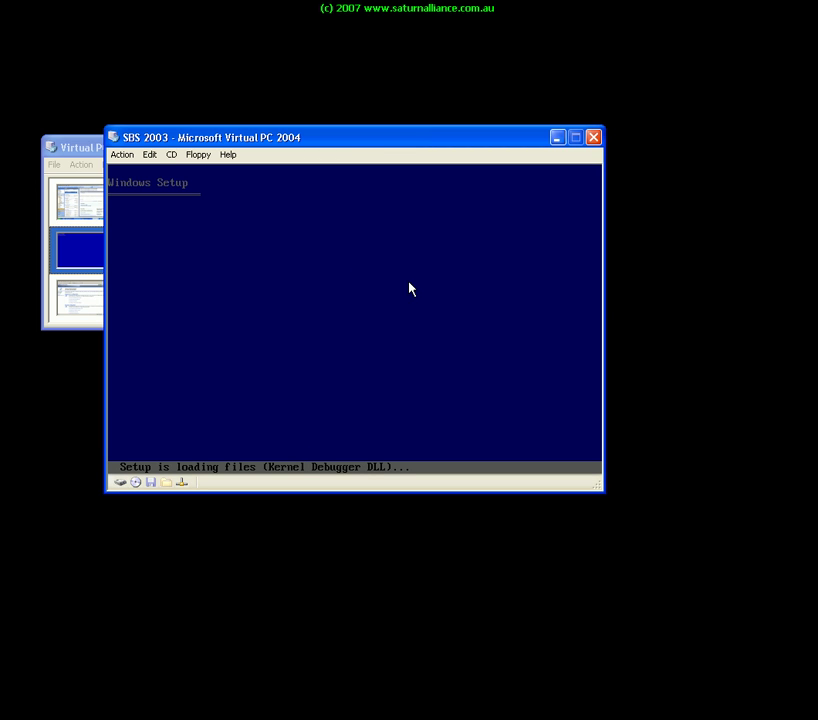
left_click(127, 157)
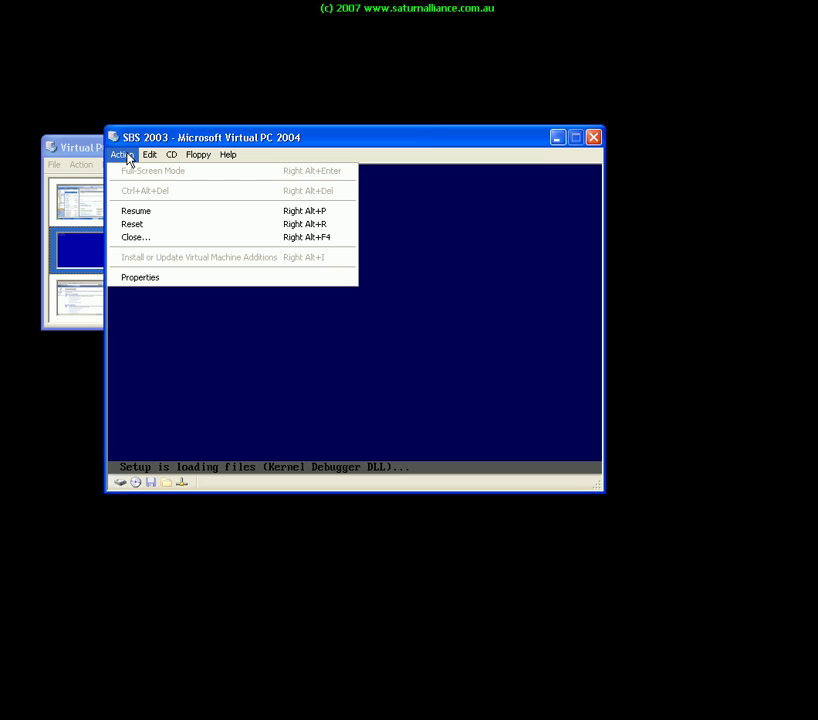
left_click(135, 238)
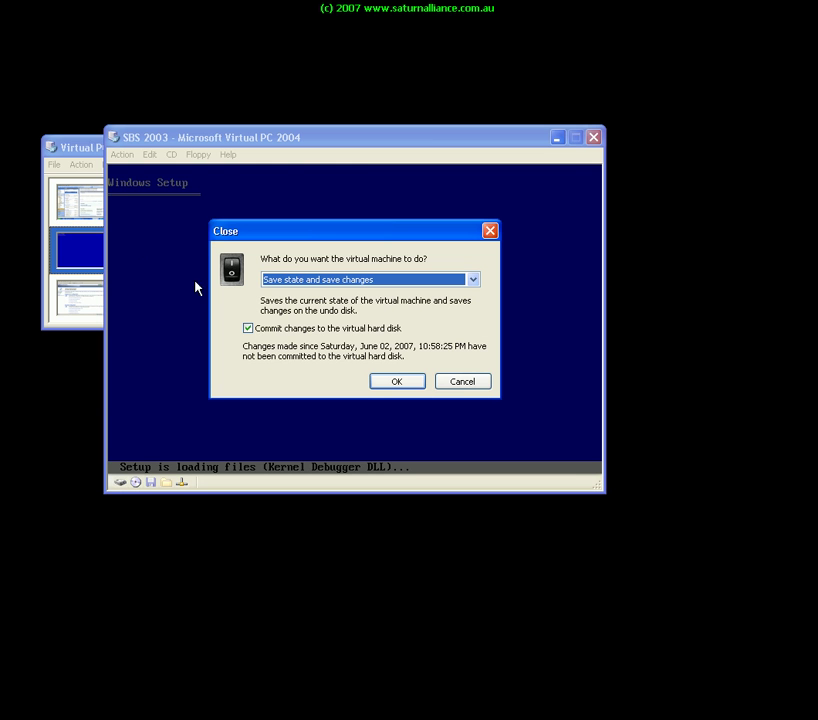
left_click(473, 281)
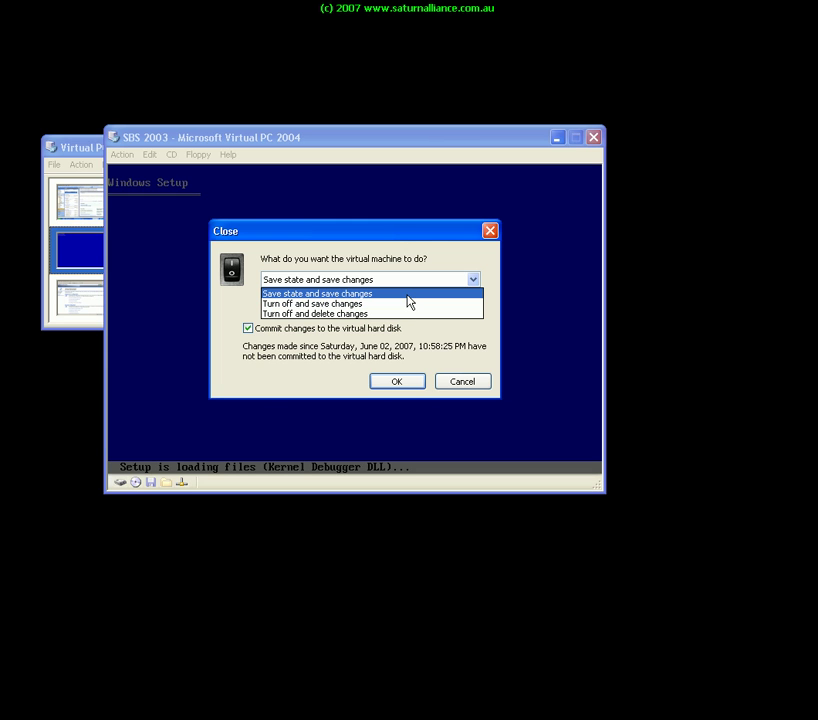
left_click(407, 300)
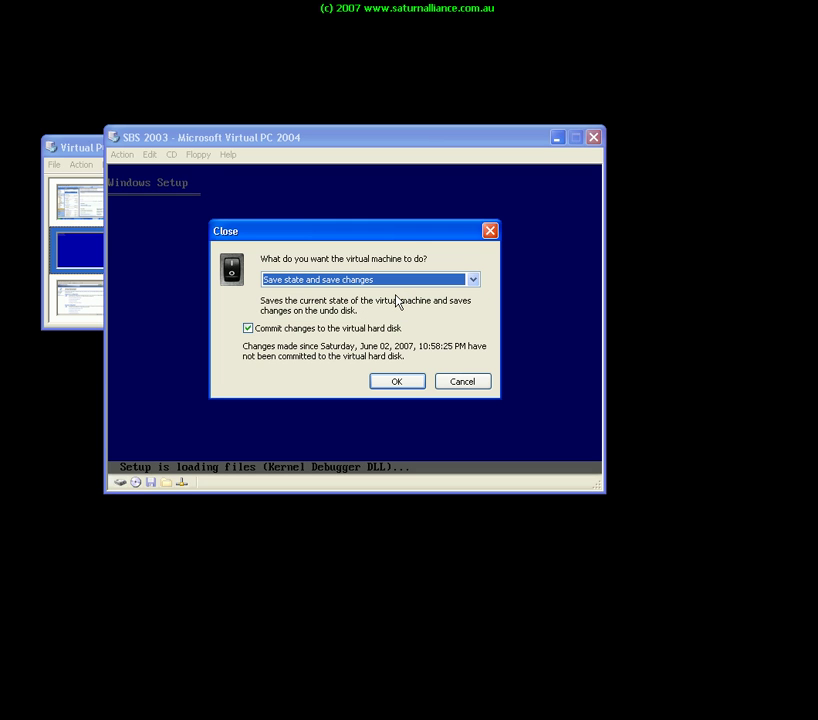
left_click(268, 334)
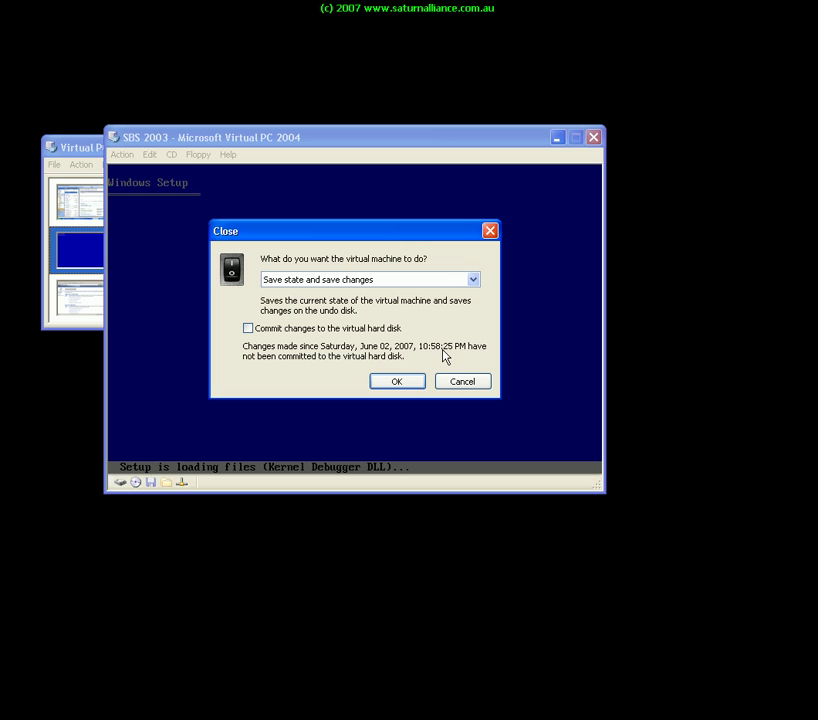
left_click(398, 382)
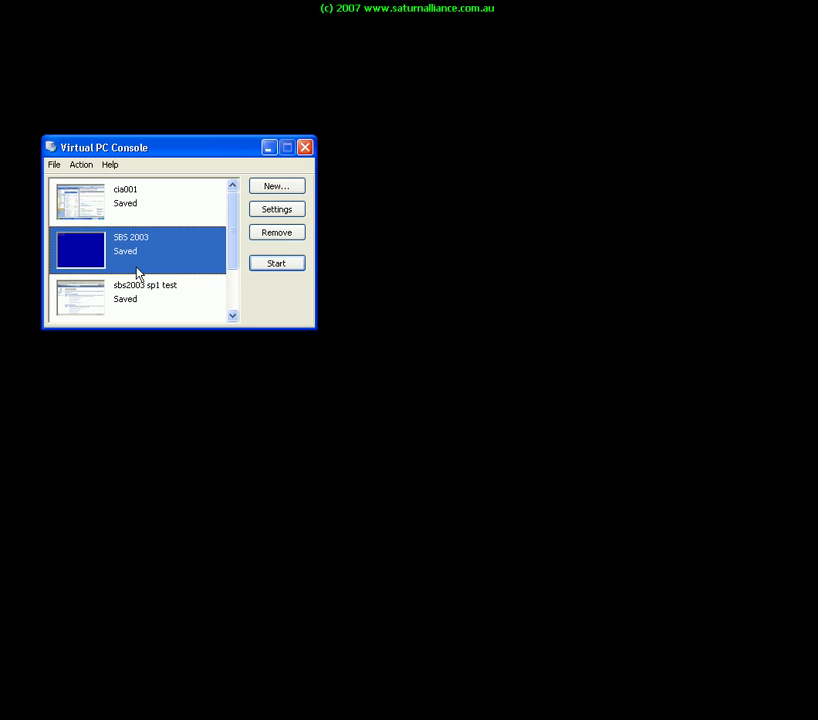
- Start the saved SBS 2003 machine again and close it with Turn off and delete changes
left_click(275, 264)
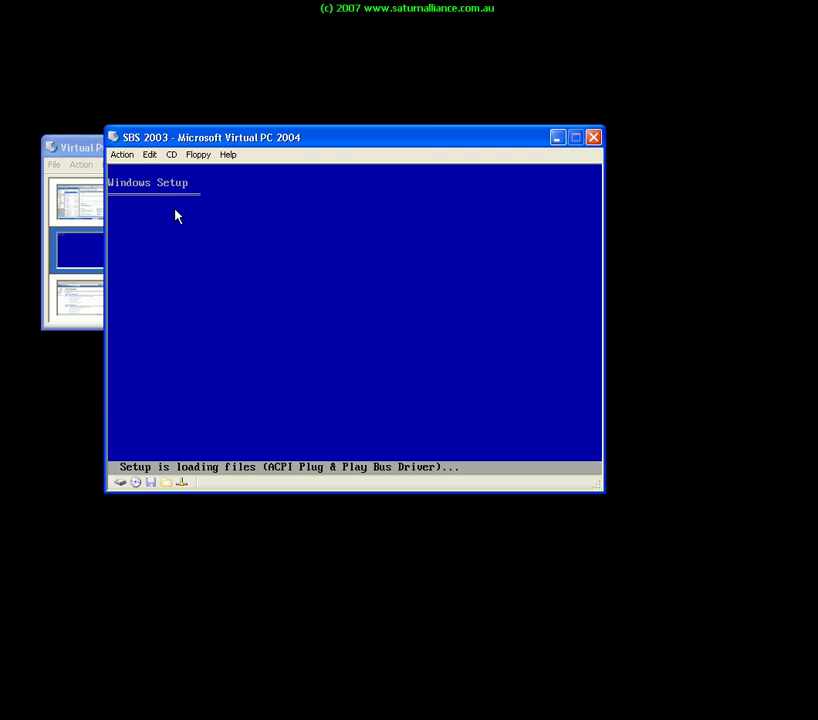
left_click(126, 157)
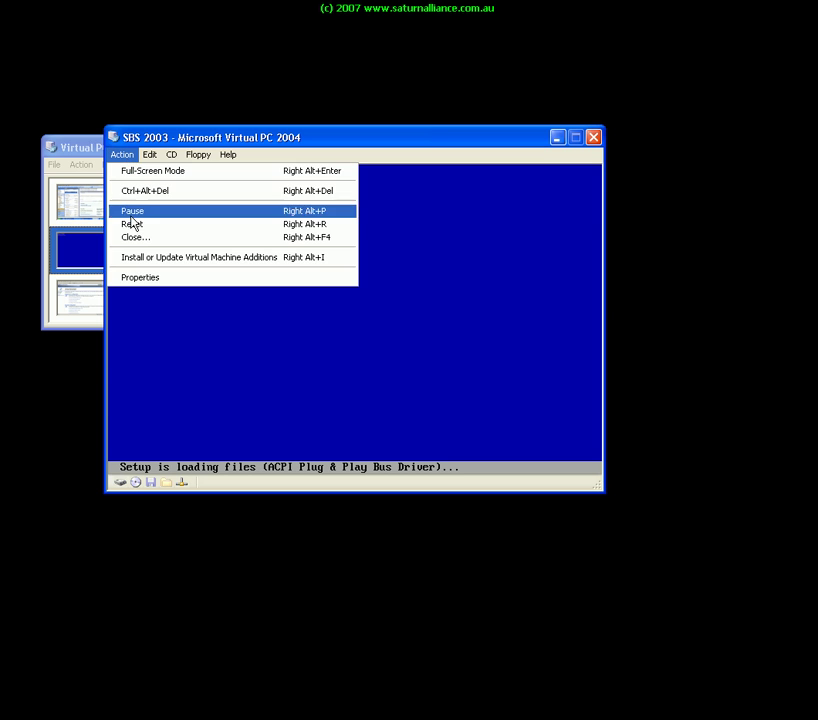
left_click(133, 238)
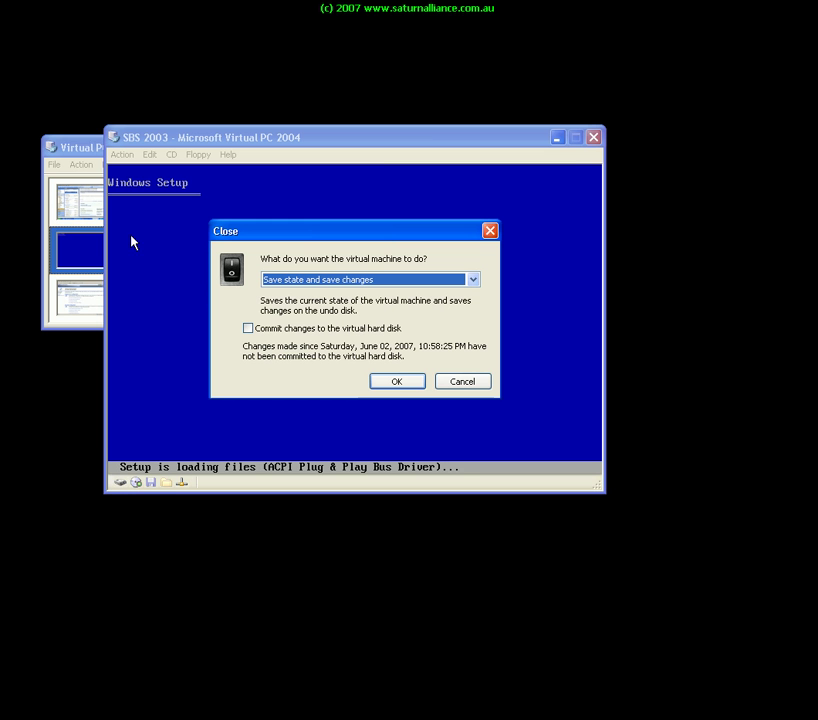
left_click(474, 281)
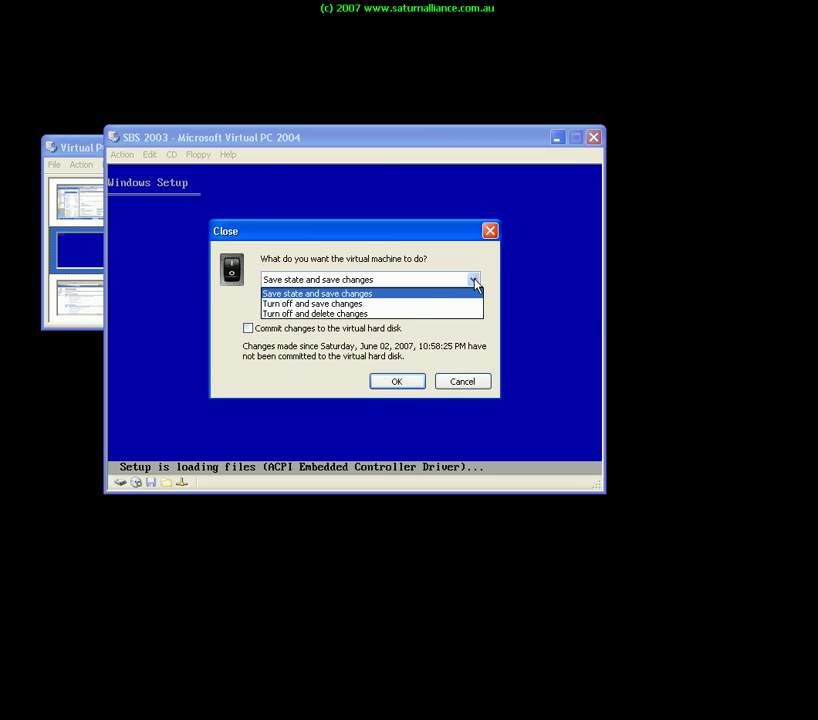
left_click(398, 321)
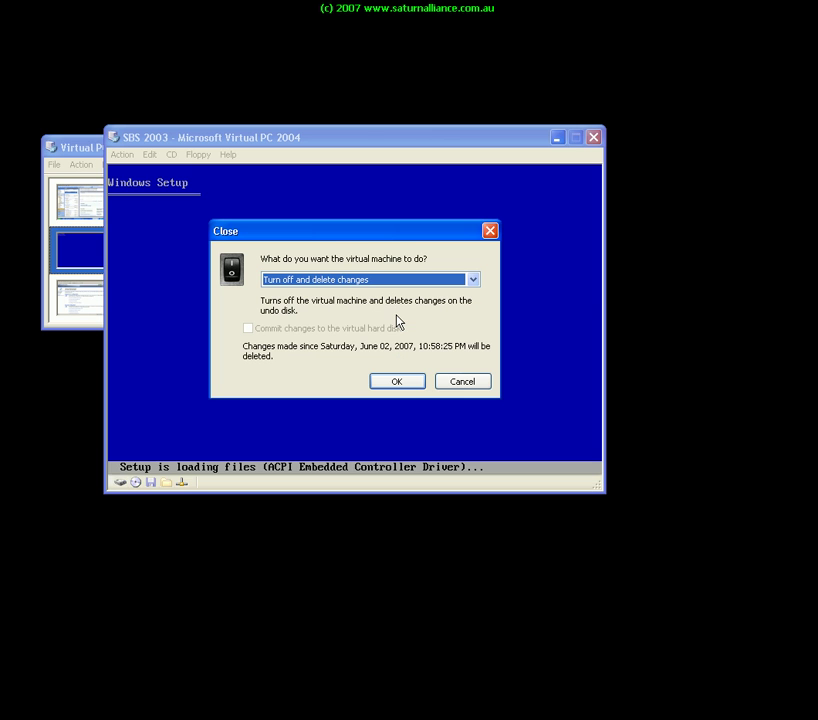
left_click(396, 386)
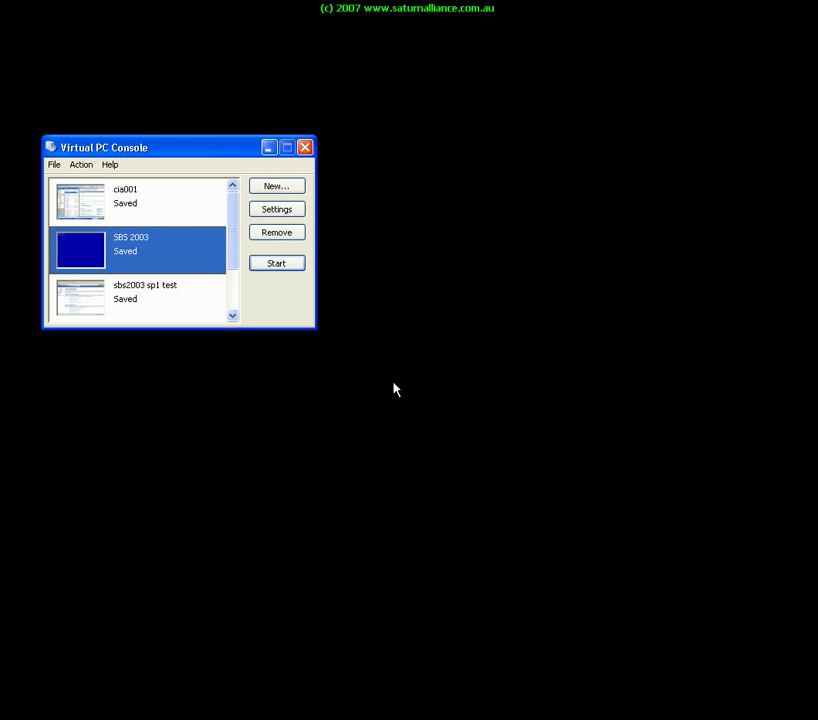
- Restart the SBS 2003 machine into Windows Setup and close it with Save state and save changes, leaving changes uncommitted
left_click(284, 265)
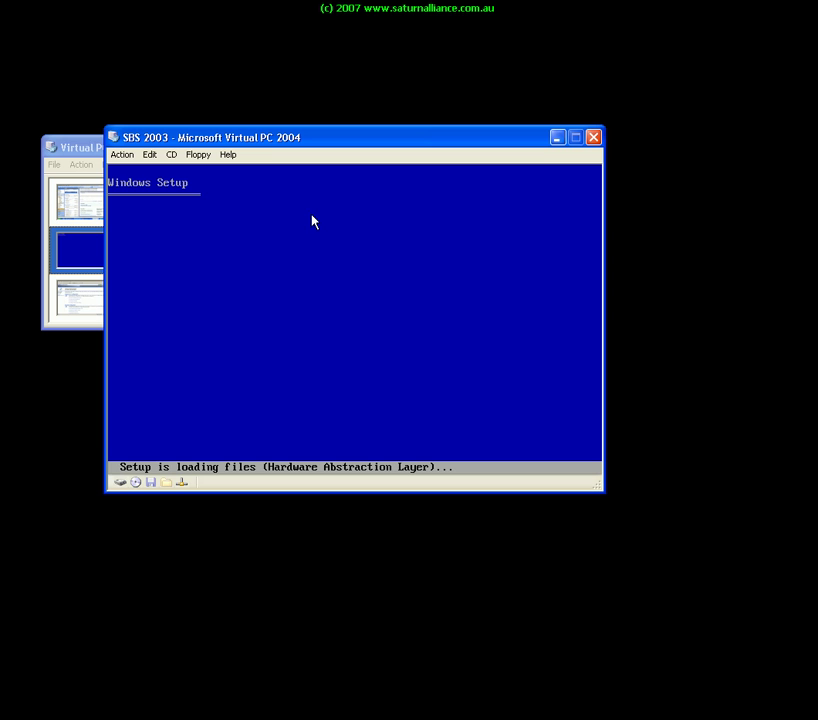
left_click(121, 158)
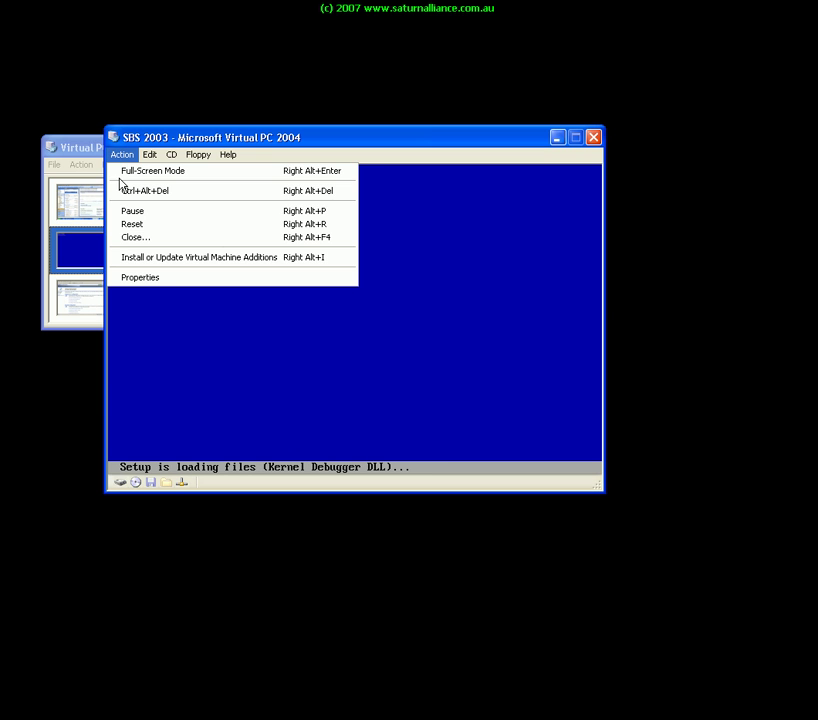
left_click(122, 240)
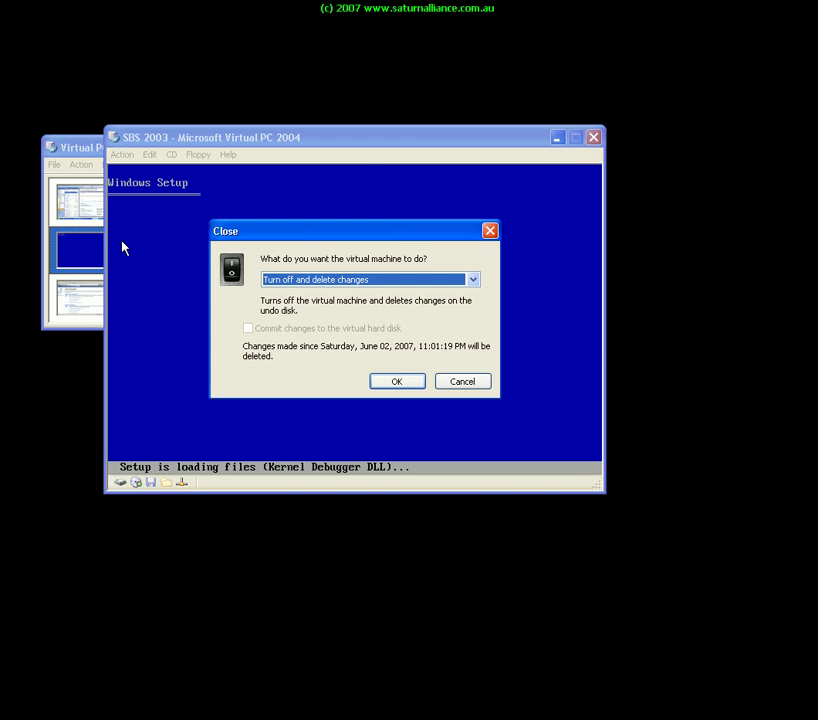
left_click(474, 284)
left_click(448, 293)
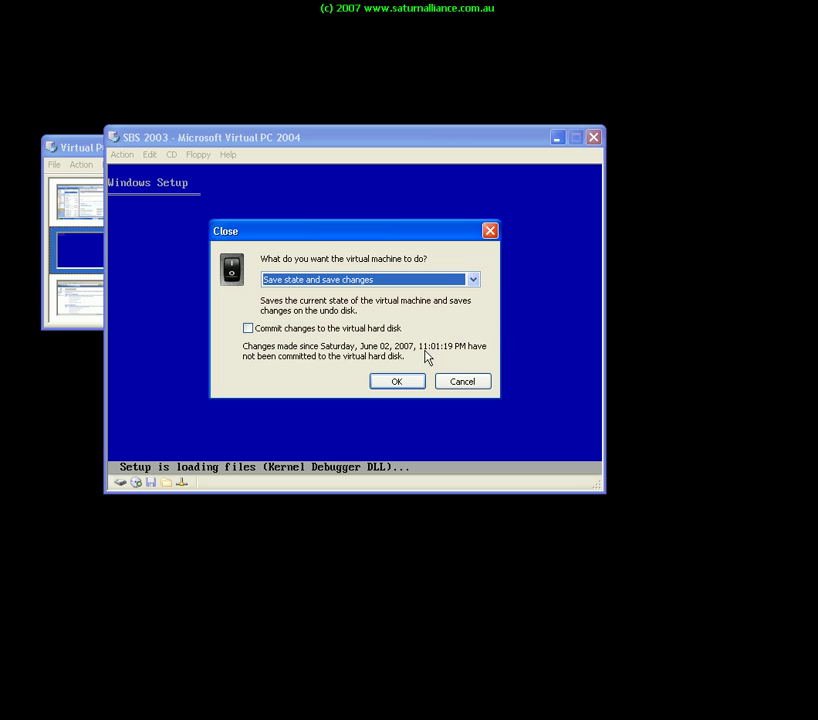
left_click(407, 382)
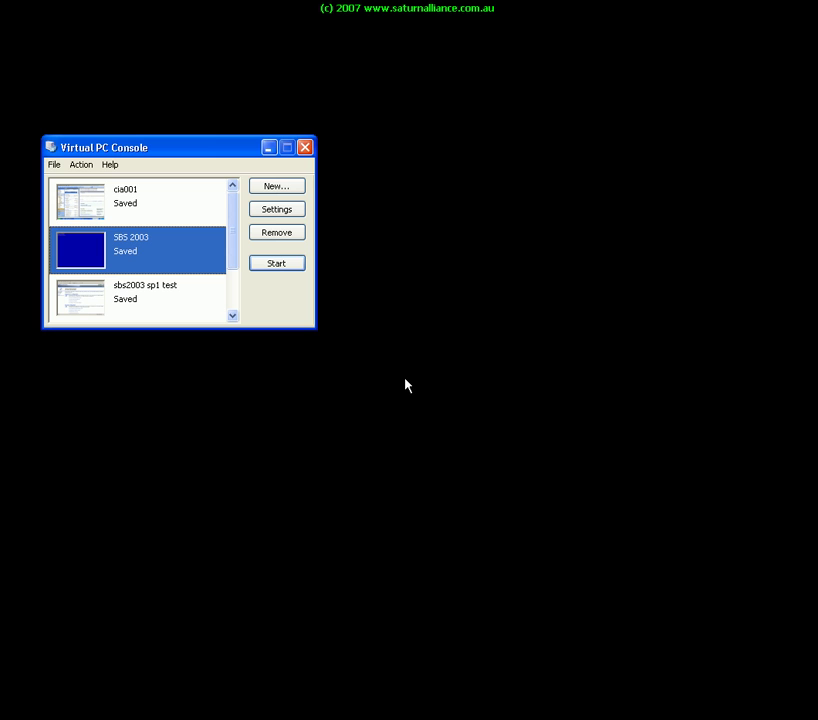
- Start the sbs2003 sp1 test virtual machine and, inside it, close the Central Administration browser window and try to close the CIAOPS Home window
left_click(101, 296)
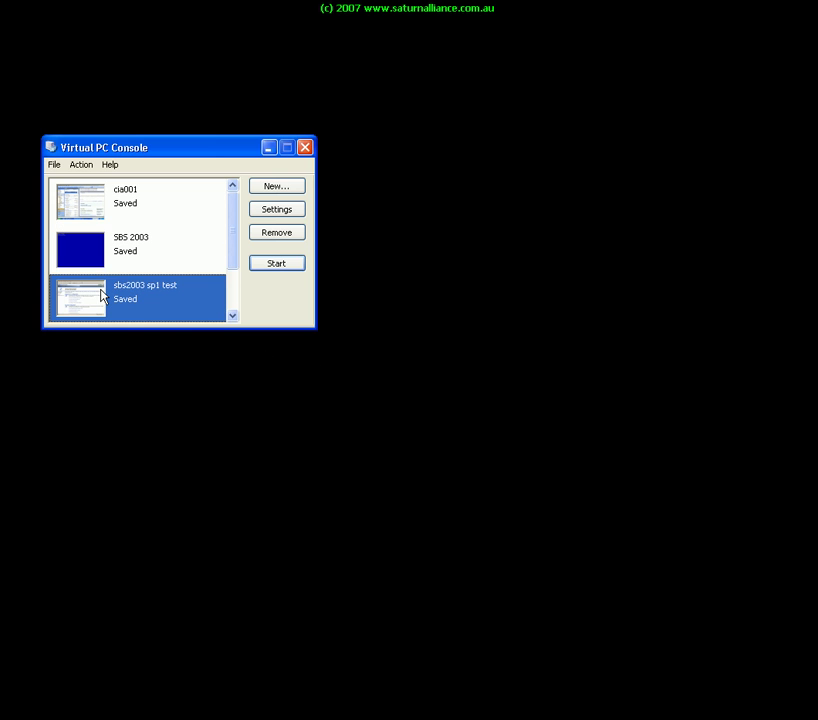
left_click(283, 266)
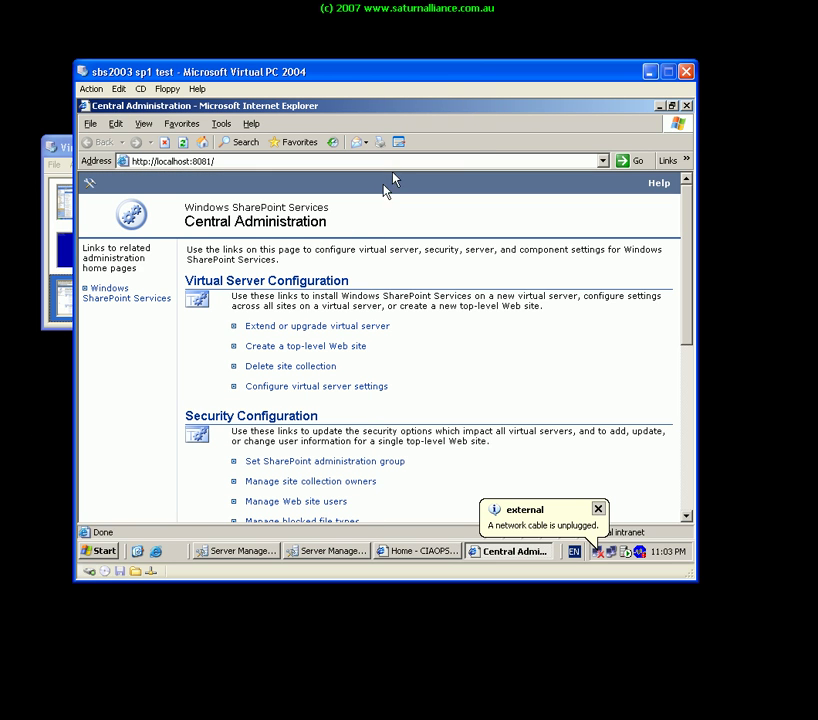
left_click(687, 107)
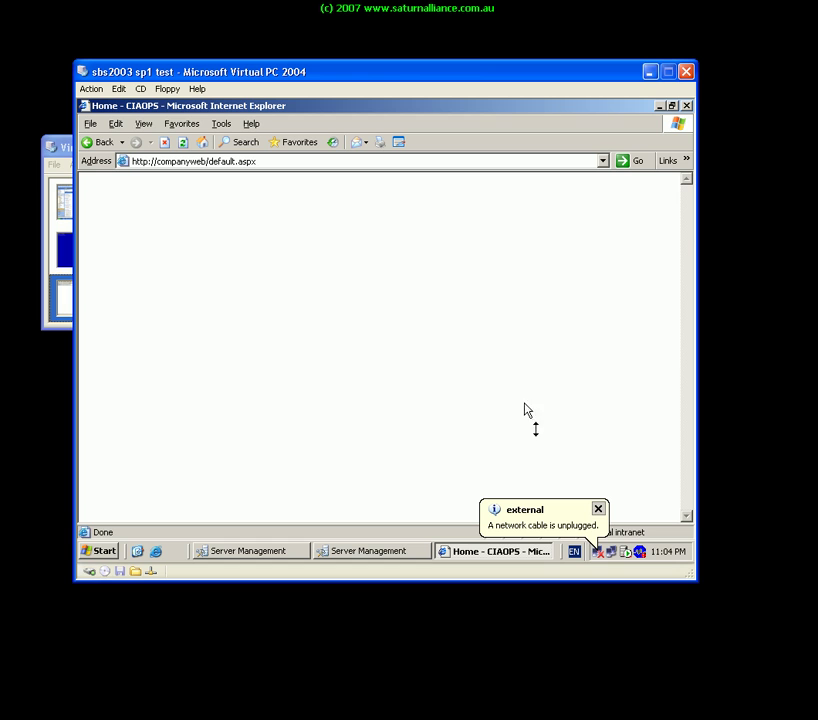
left_click(598, 510)
left_click(688, 104)
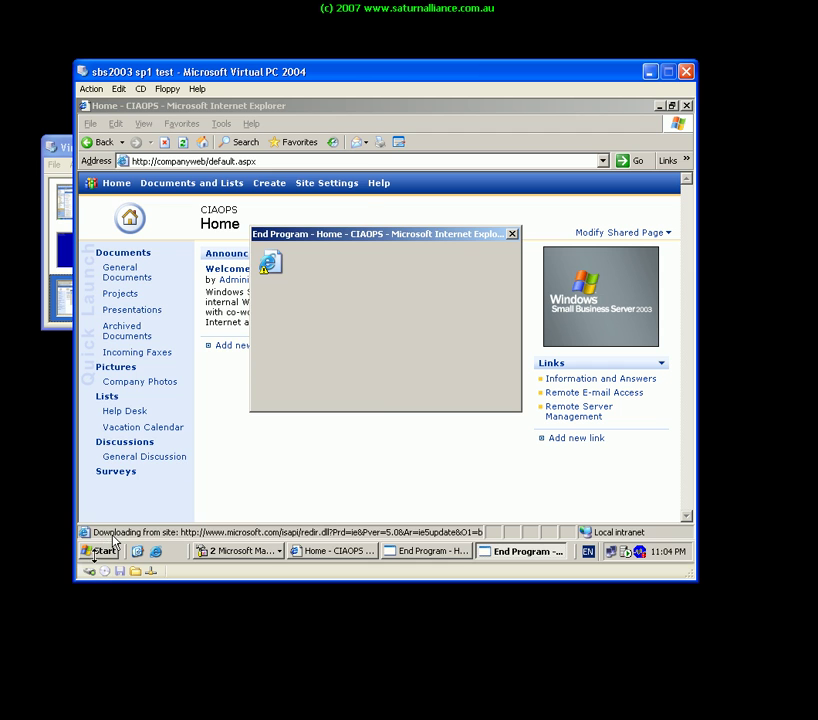
- Show all programs in the guest system, and examine the Memory, Hard Disk 1 and Hard Disk 2 entries in the virtual machine's settings
left_click(95, 553)
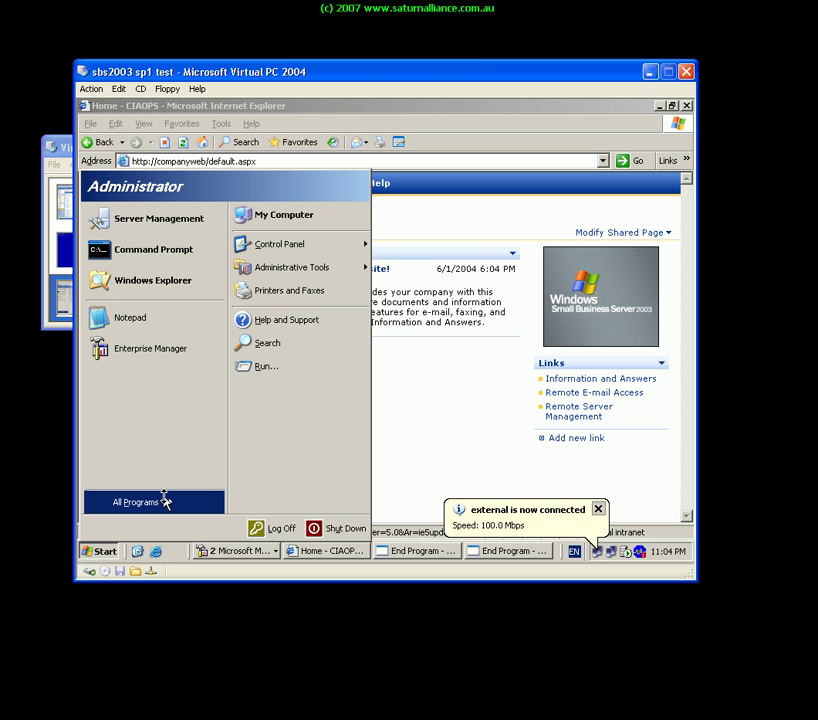
mouse_move(165, 502)
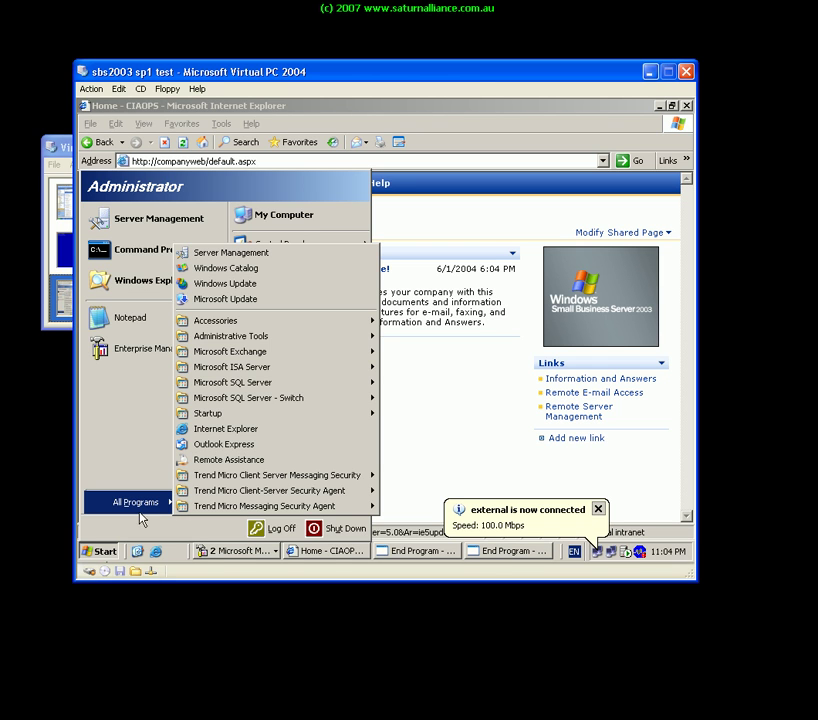
left_click(101, 88)
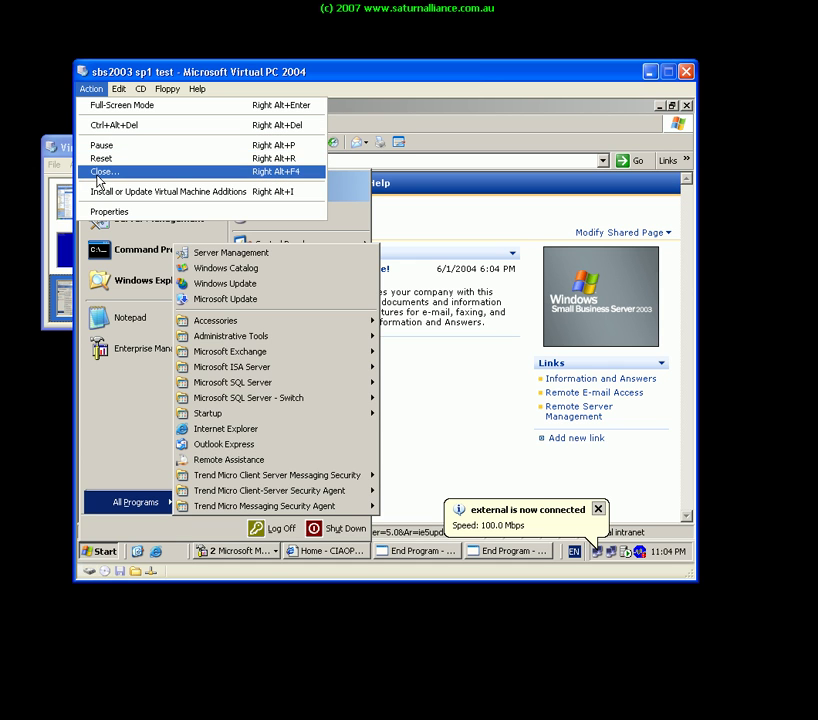
mouse_move(118, 91)
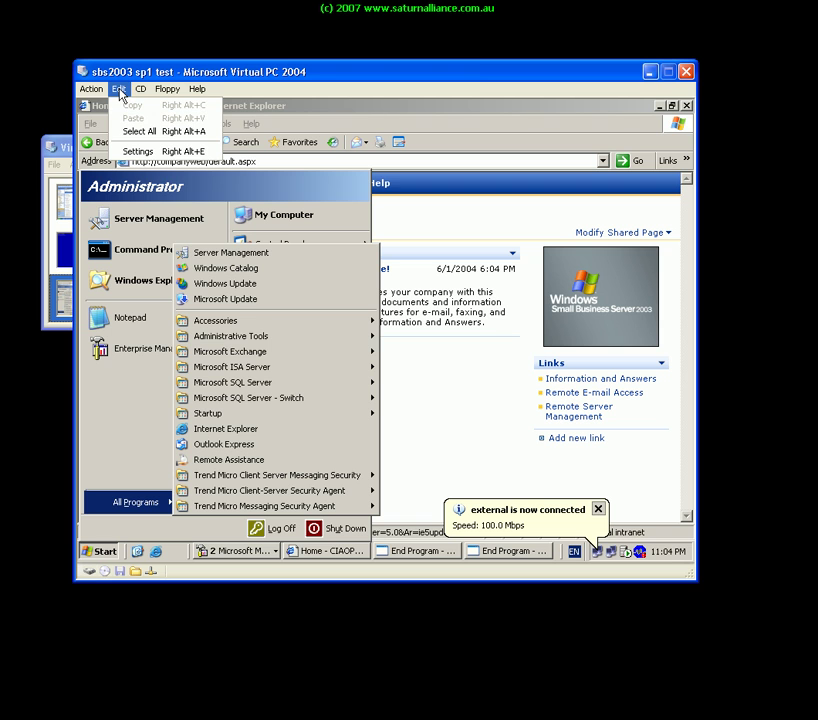
left_click(132, 151)
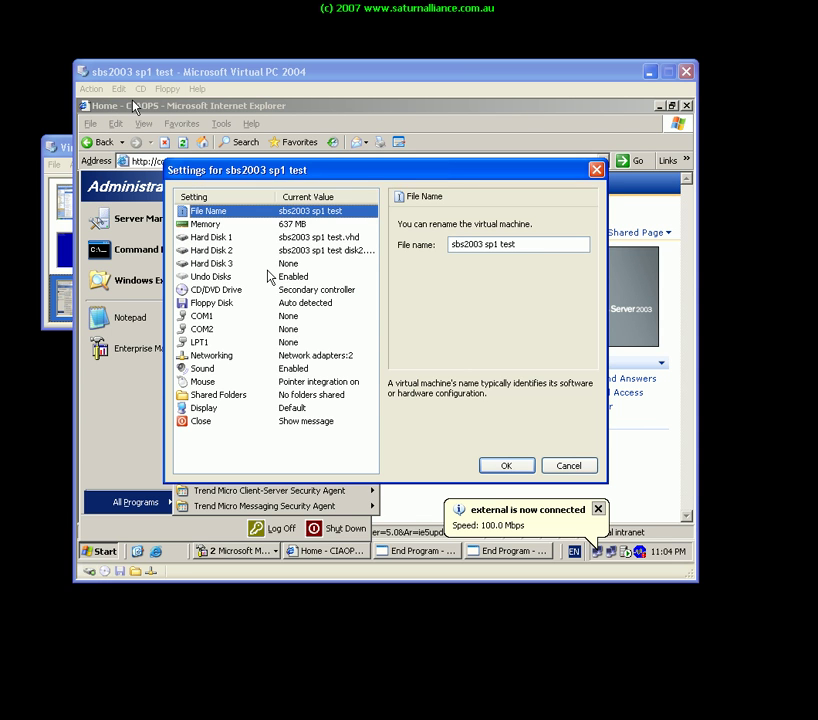
left_click(291, 225)
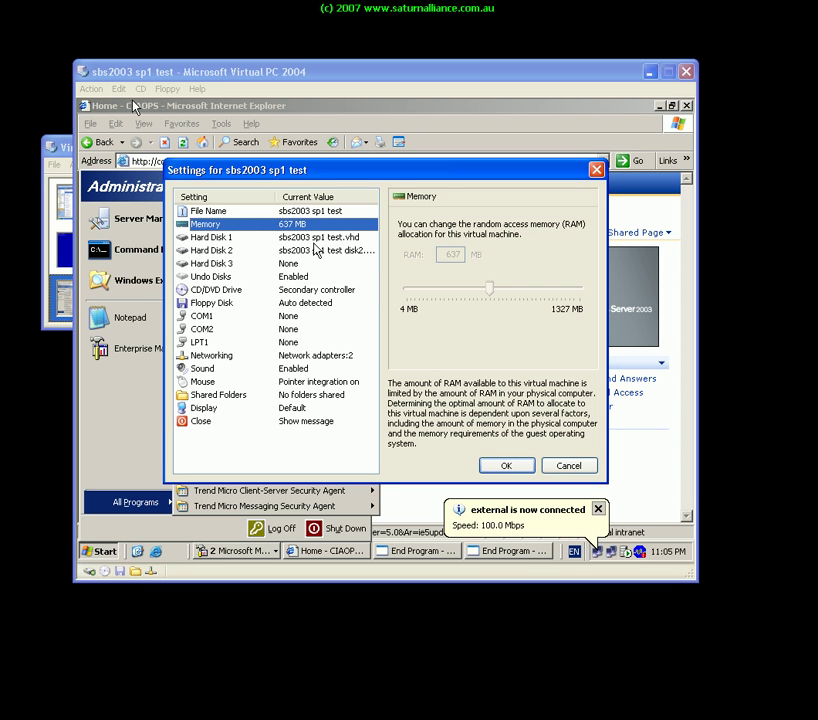
left_click(316, 240)
left_click(313, 252)
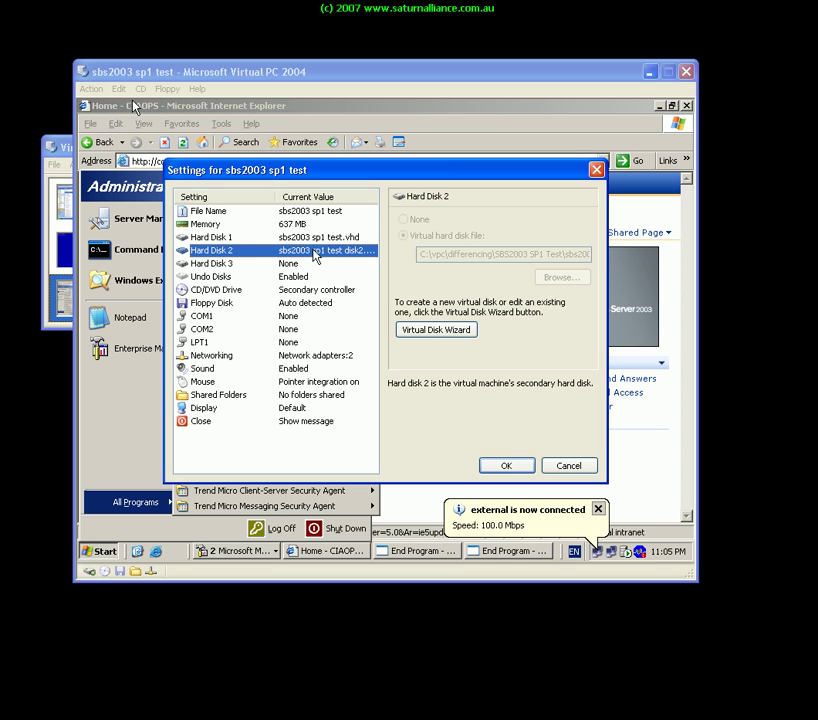